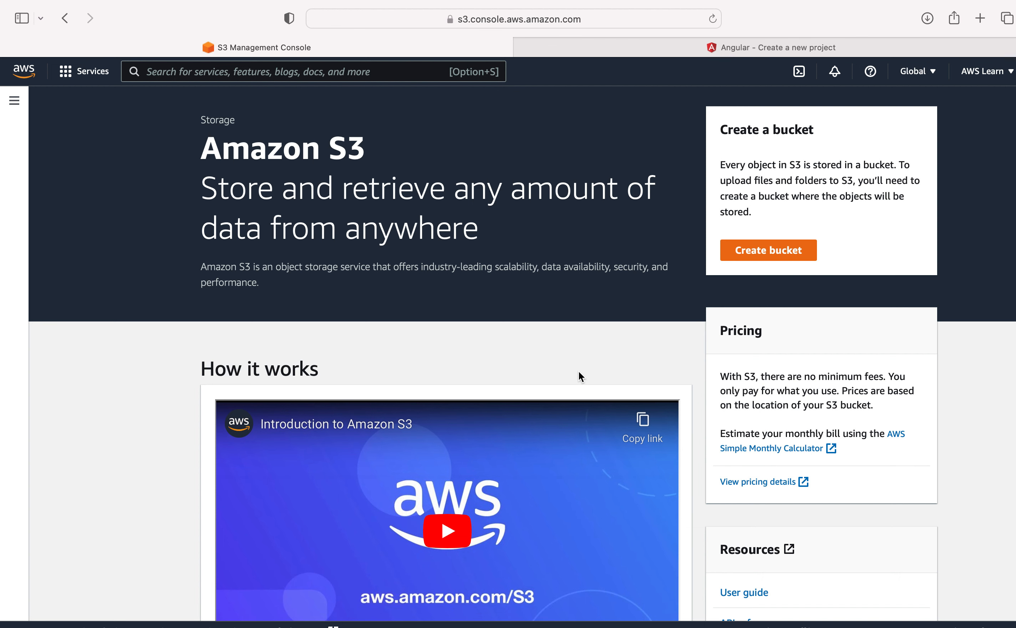
Switch to the terminal and run the ng command to check for the Angular CLI.
{"action": "key", "text": "super+Tab"}
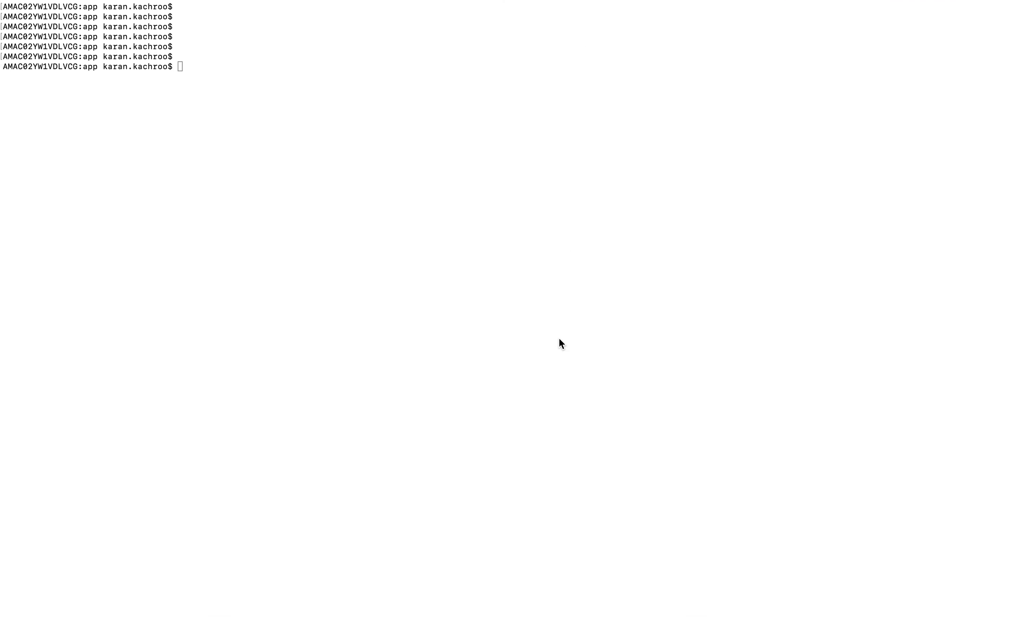
{"action": "key", "text": "Return"}
{"action": "key", "text": "Return"}
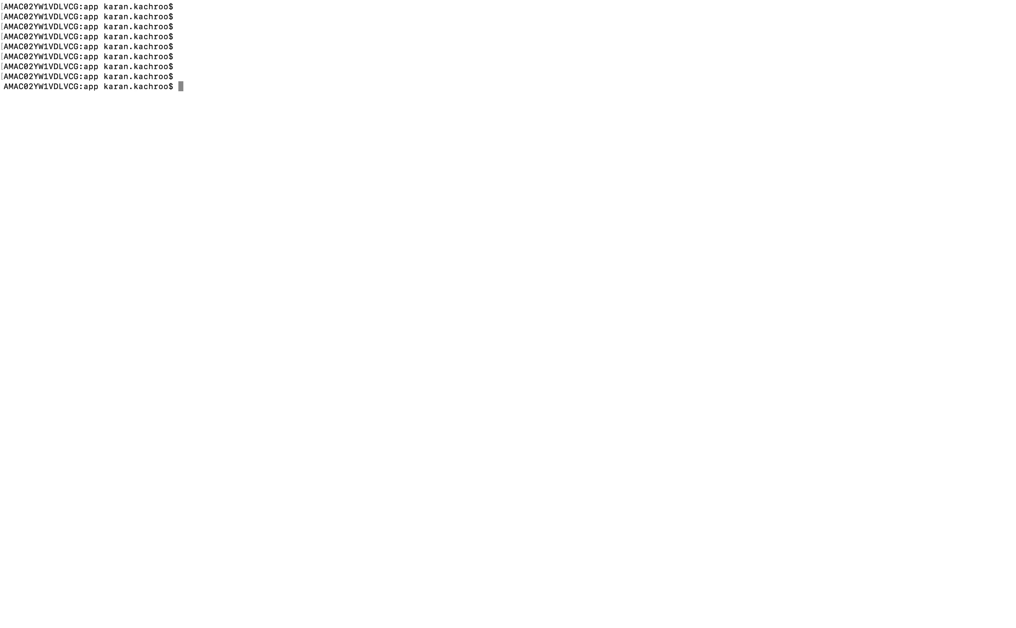
{"action": "type", "text": "ng"}
{"action": "key", "text": "Return"}
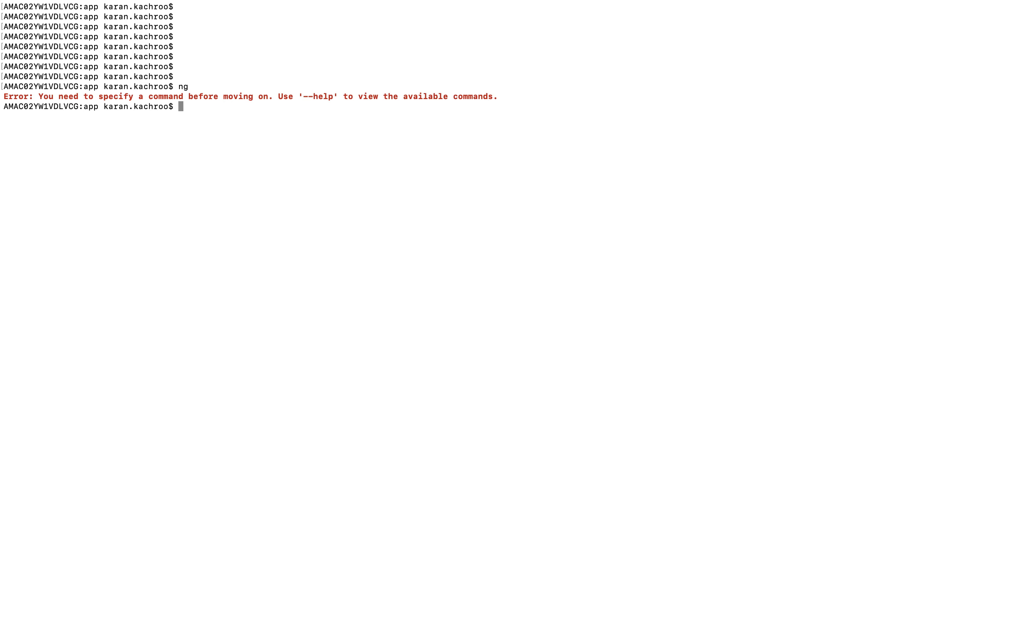
Look up the new-workspace command in the browser's Angular documentation, and run ng new website in the terminal.
{"action": "key", "text": "super+Tab"}
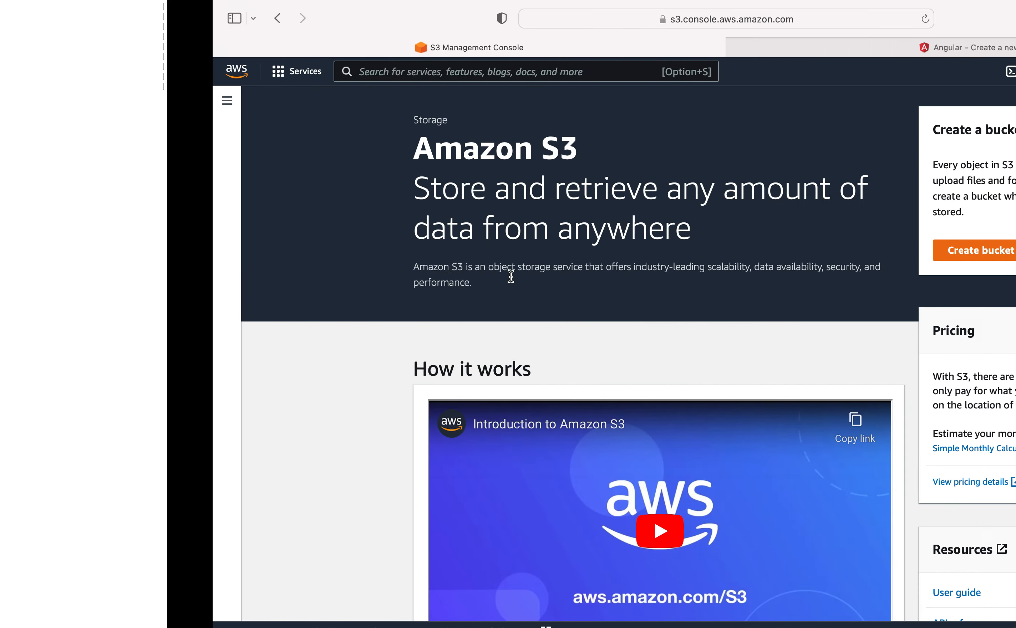
{"action": "left_click", "coordinate": [635, 45]}
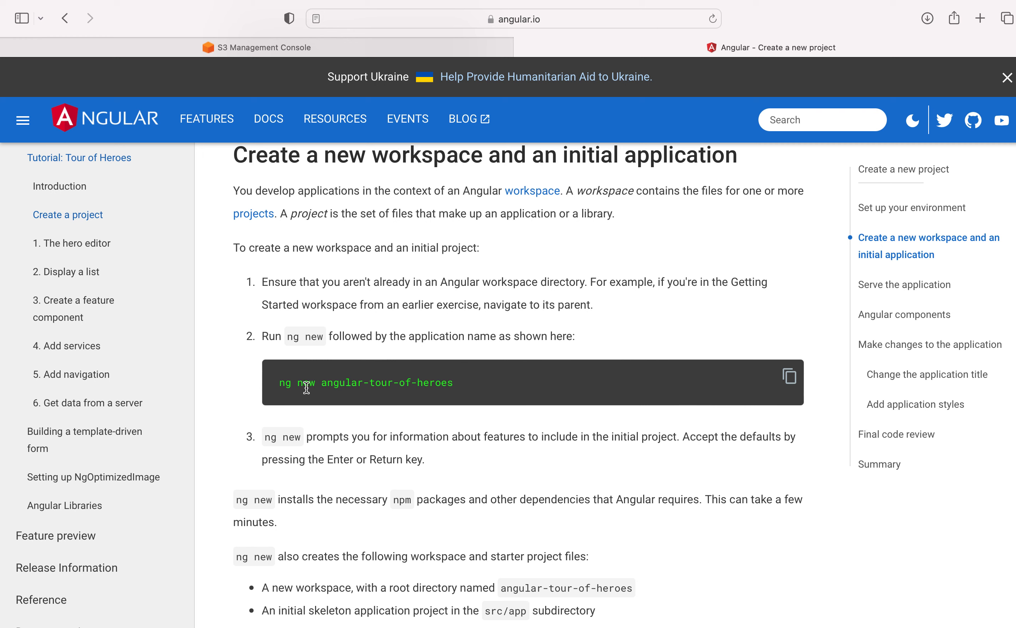
{"action": "key", "text": "super+Tab"}
{"action": "key", "text": "ctrl+Right"}
{"action": "type", "text": "ng new "}
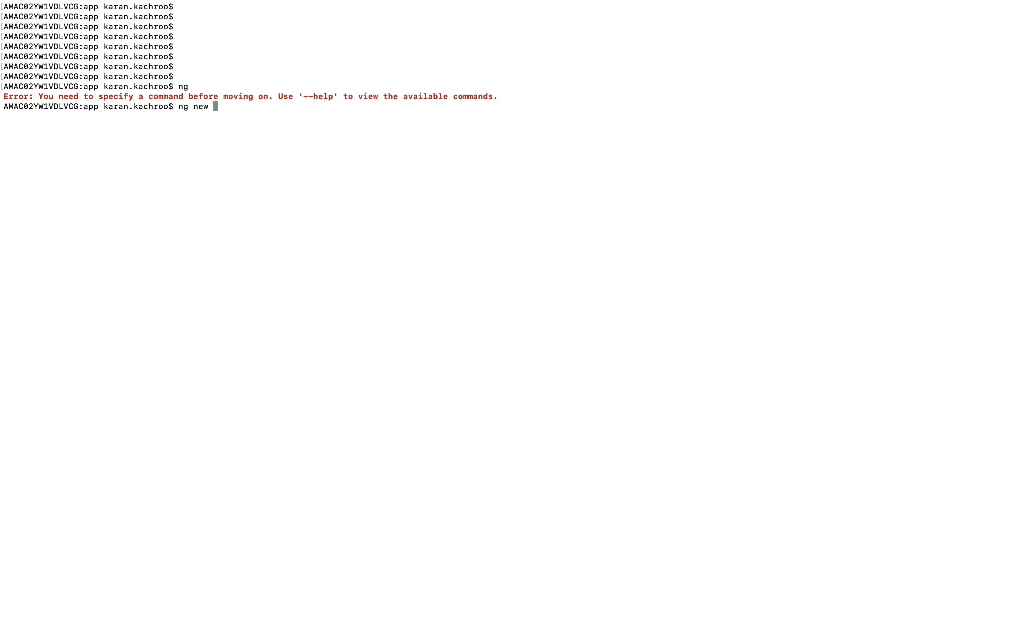
{"action": "type", "text": "website"}
{"action": "key", "text": "Return"}
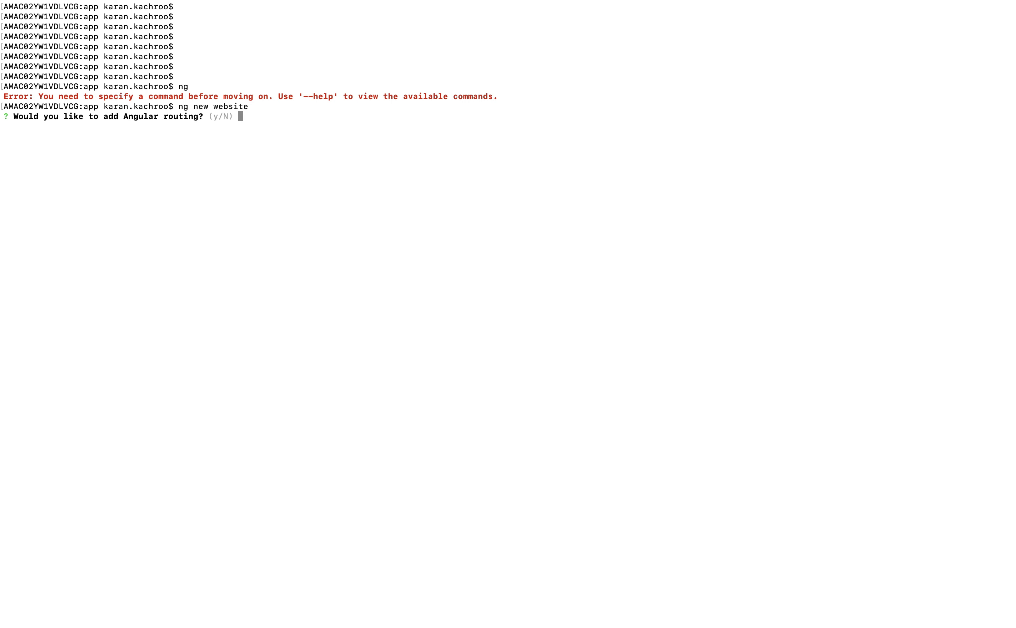
Add Angular routing to the new project and accept CSS as the stylesheet format.
{"action": "type", "text": "y"}
{"action": "key", "text": "Return"}
{"action": "key", "text": "Return"}
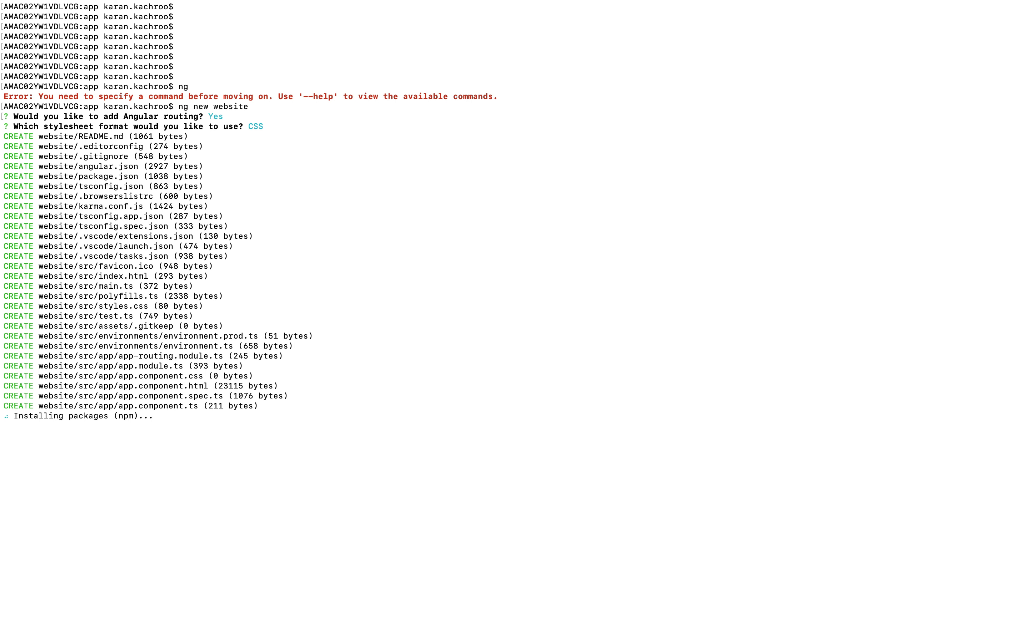
Open a second terminal session, go into the website folder and list the generated project files.
{"action": "key", "text": "super+t"}
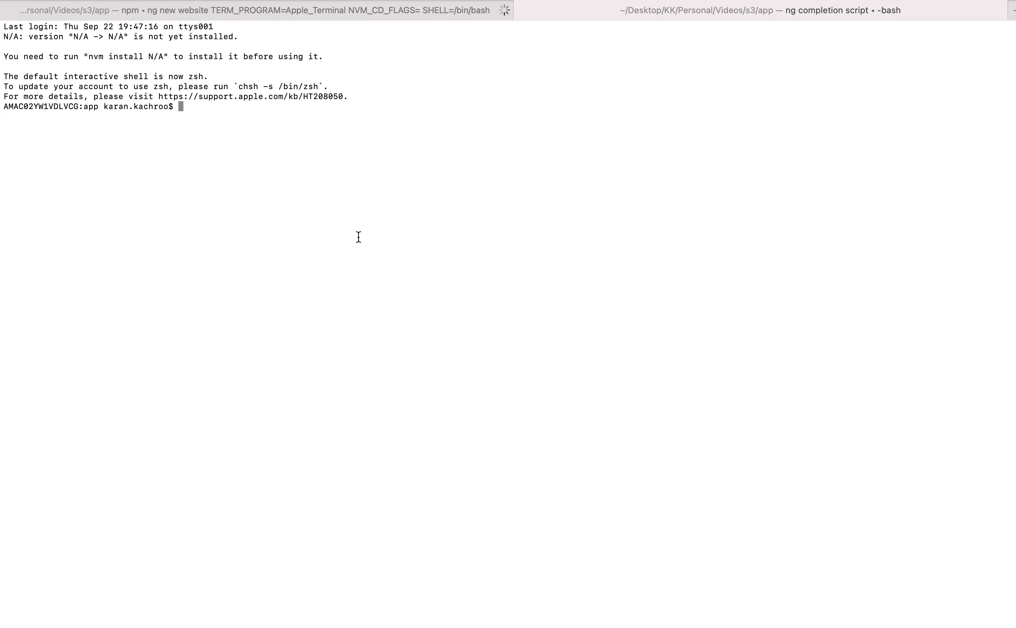
{"action": "type", "text": "ls"}
{"action": "key", "text": "Return"}
{"action": "type", "text": "cd website/"}
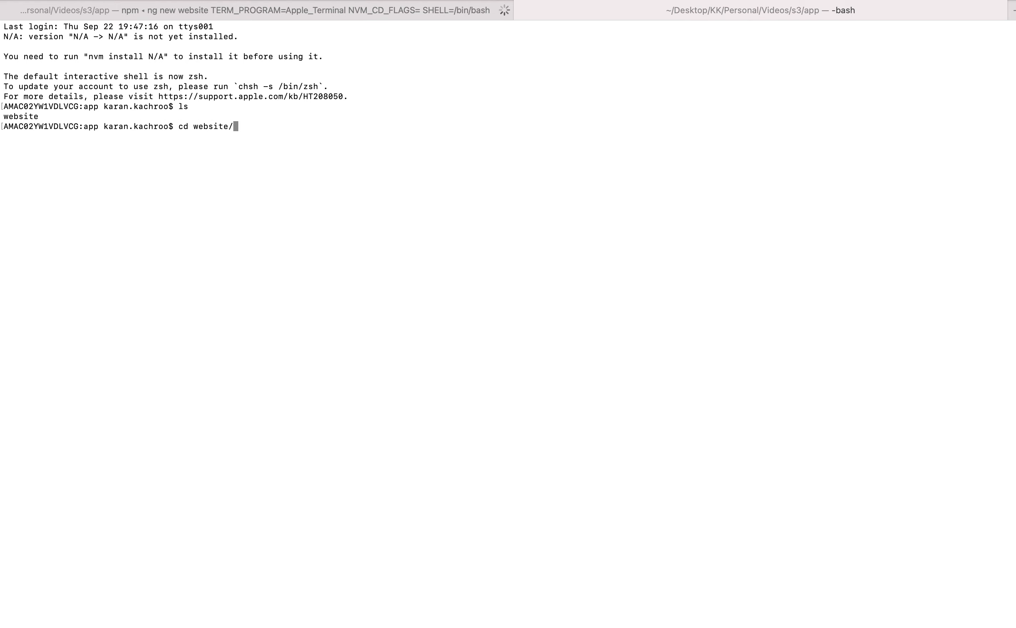
{"action": "key", "text": "Return"}
{"action": "type", "text": "ls"}
{"action": "key", "text": "Return"}
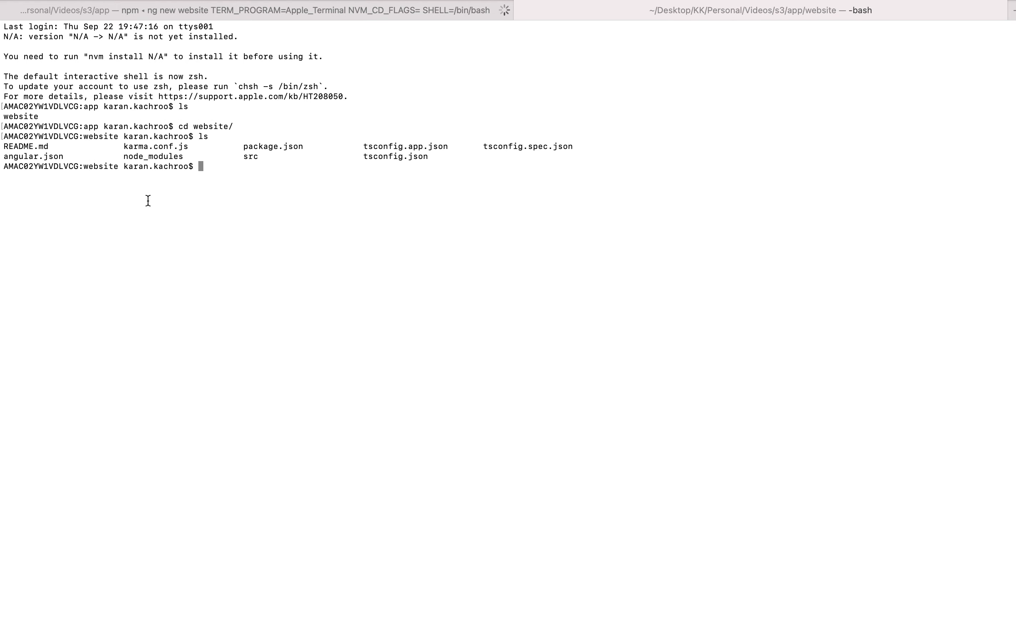
{"action": "type", "text": "ls"}
{"action": "key", "text": "Return"}
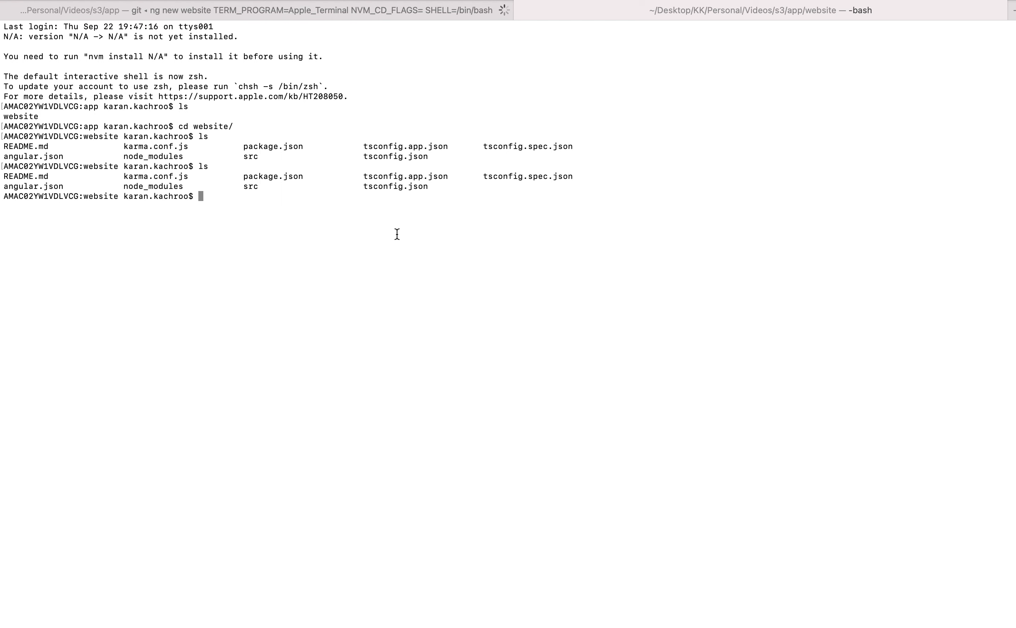
Return to the first terminal session, clear its output, change into the website folder and list its files.
{"action": "left_click", "coordinate": [374, 13]}
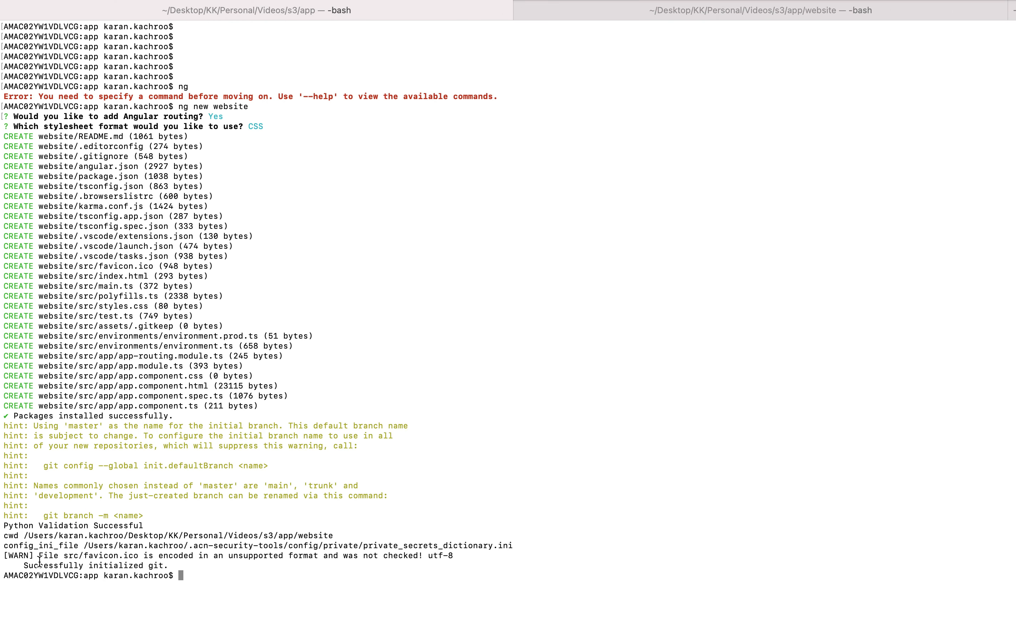
{"action": "type", "text": "clear"}
{"action": "key", "text": "Return"}
{"action": "type", "text": "ls"}
{"action": "key", "text": "Return"}
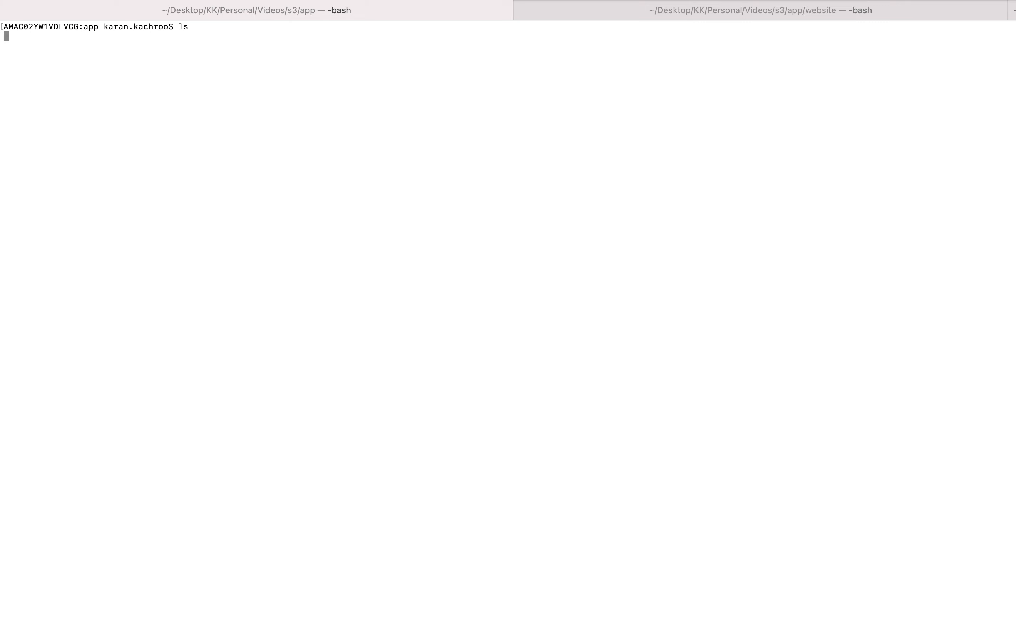
{"action": "type", "text": "cd we"}
{"action": "key", "text": "Tab"}
{"action": "key", "text": "Return"}
{"action": "type", "text": "ls"}
{"action": "key", "text": "Return"}
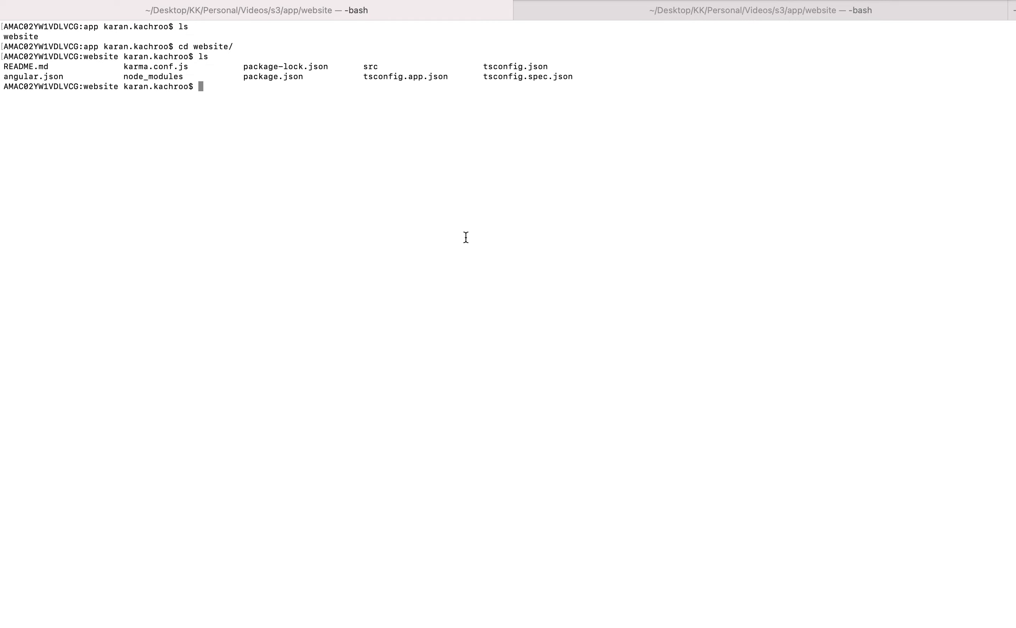
Switch to the S3 console in the browser and start a new bucket named myfirstwebsite.
{"action": "key", "text": "ctrl+Right"}
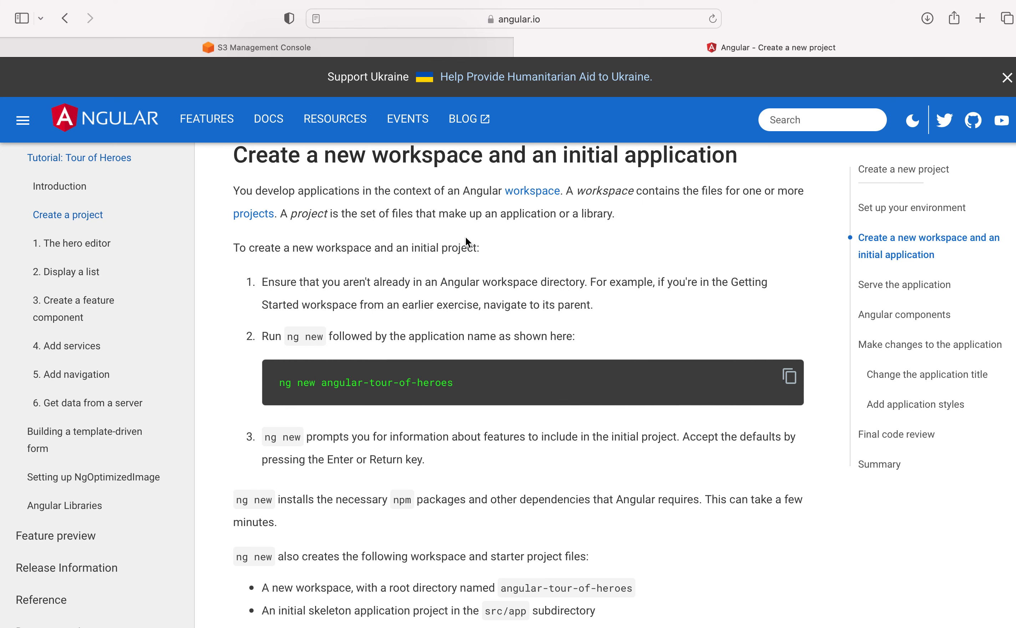
{"action": "left_click", "coordinate": [364, 46]}
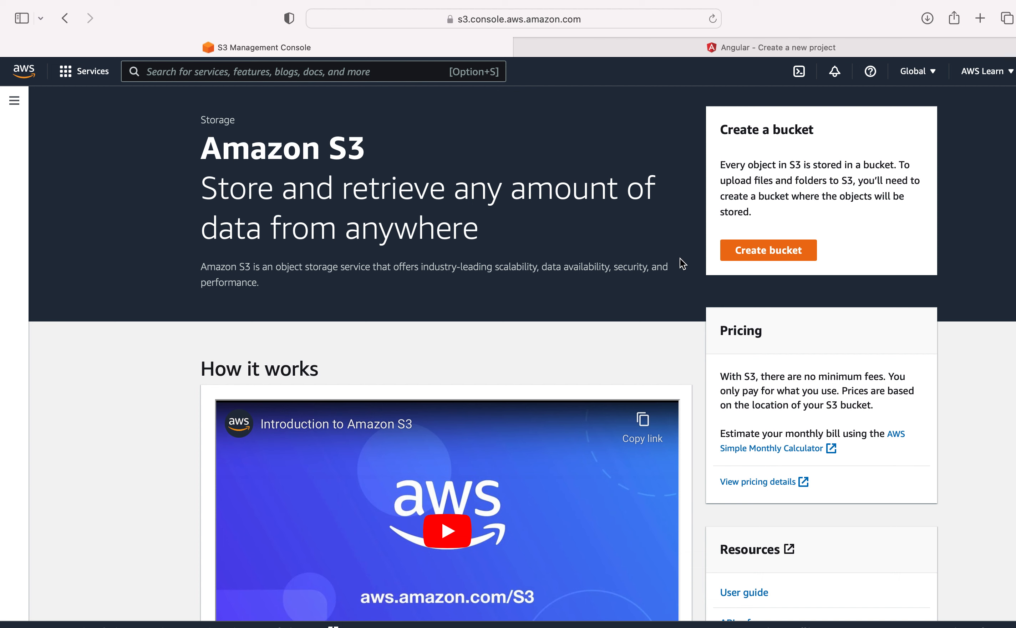
{"action": "left_click", "coordinate": [765, 260]}
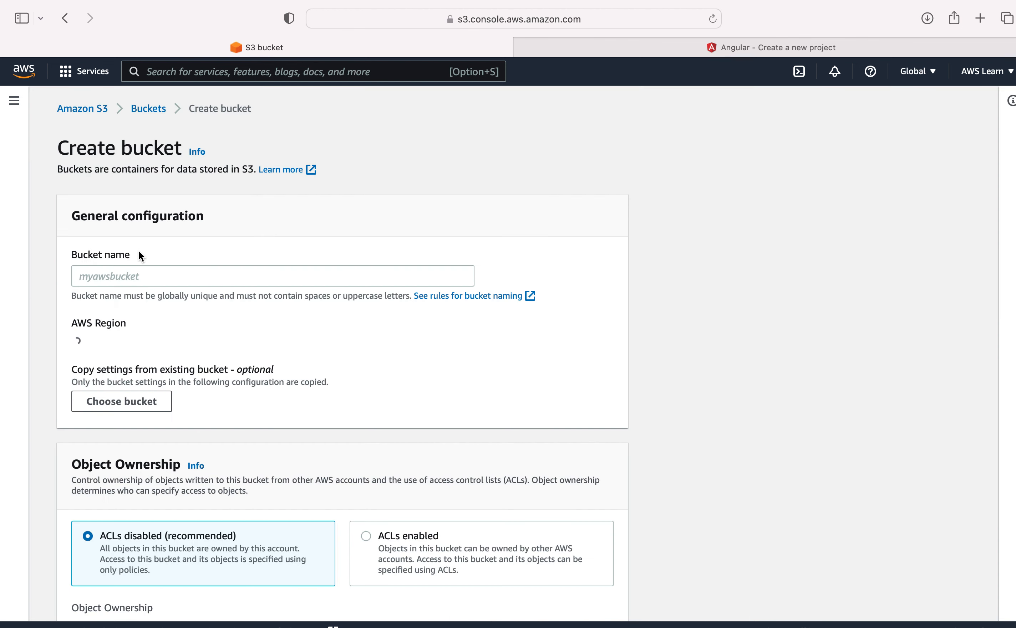
{"action": "left_click", "coordinate": [129, 277]}
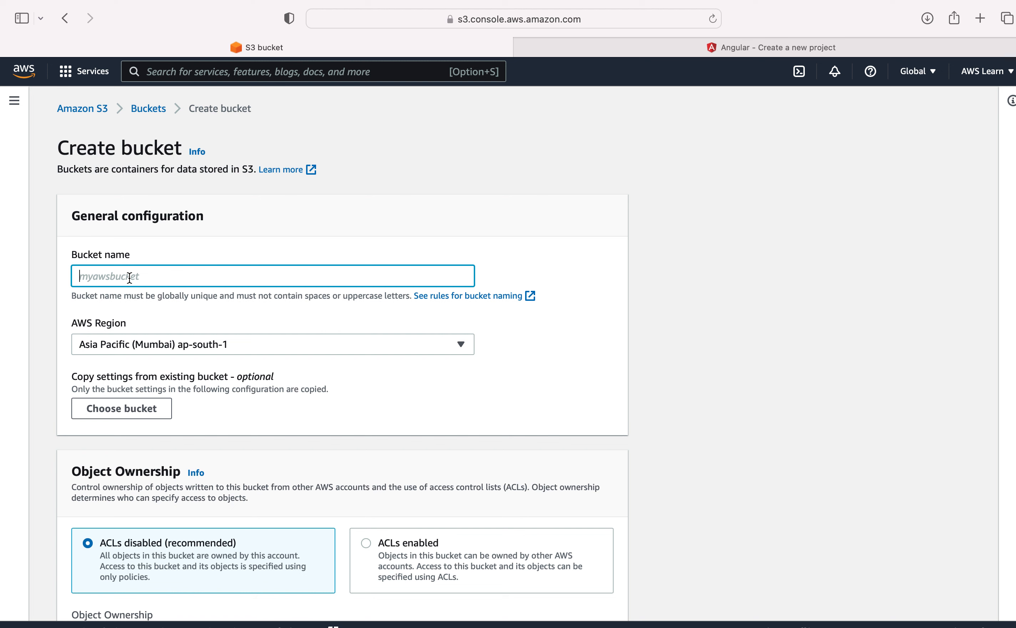
{"action": "type", "text": "myfirstwebsite"}
Review the default bucket settings down to encryption and try to create the bucket as myfirstwebsite.
{"action": "scroll", "coordinate": [642, 350], "scroll_direction": "down", "scroll_amount": 5}
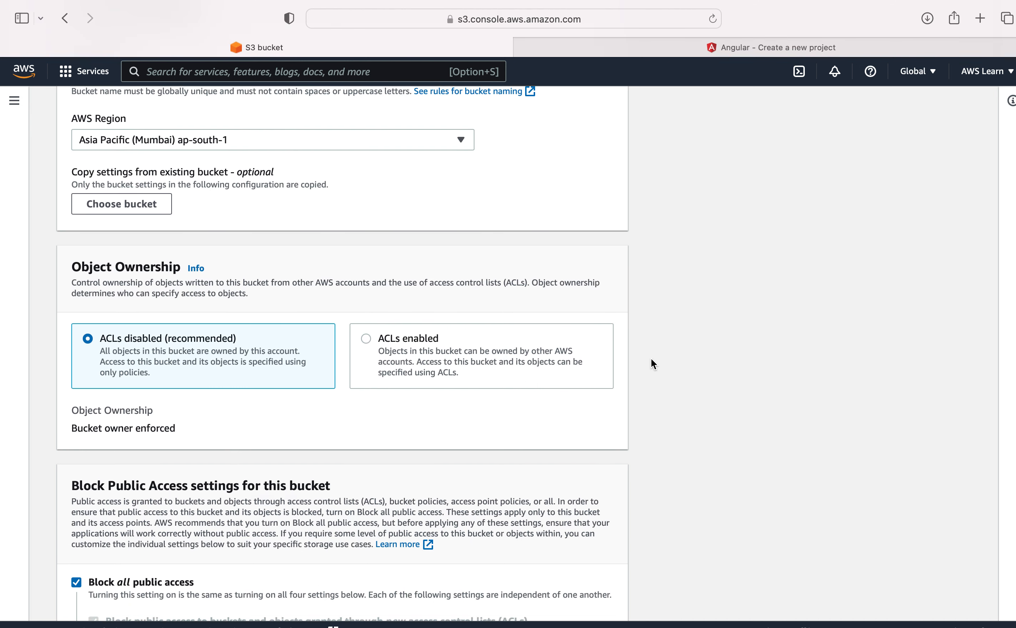
{"action": "scroll", "coordinate": [651, 359], "scroll_direction": "down", "scroll_amount": 1}
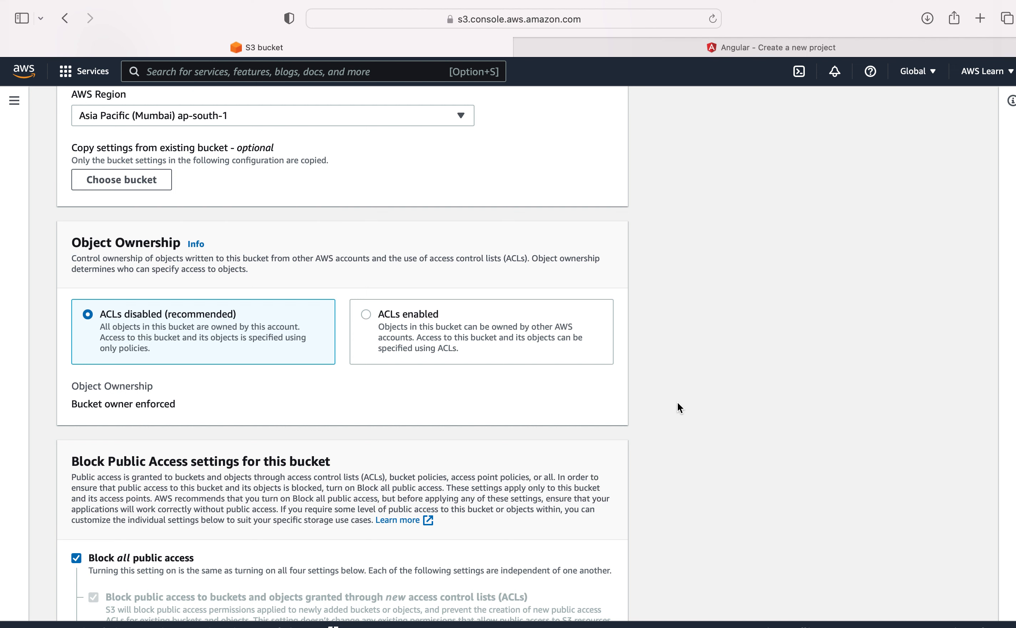
{"action": "scroll", "coordinate": [679, 408], "scroll_direction": "down", "scroll_amount": 2}
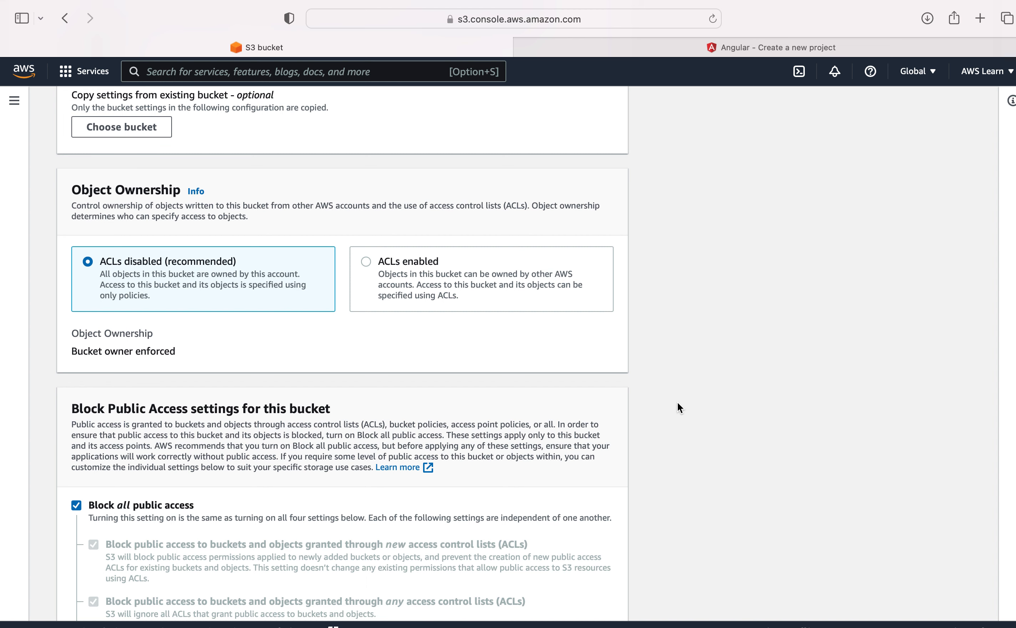
{"action": "scroll", "coordinate": [677, 403], "scroll_direction": "down", "scroll_amount": 4}
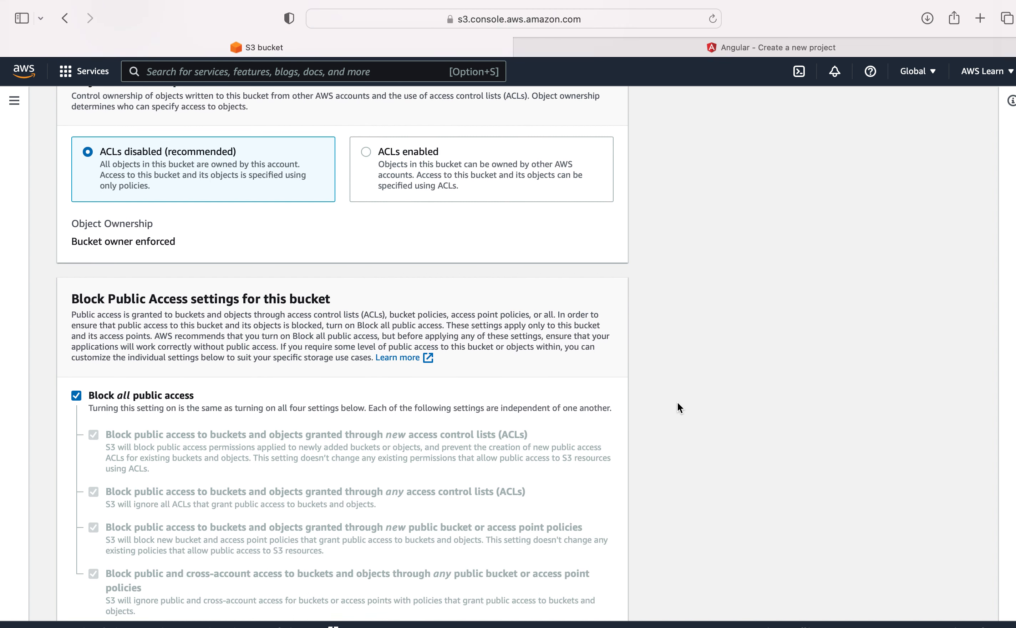
{"action": "scroll", "coordinate": [678, 404], "scroll_direction": "down", "scroll_amount": 20}
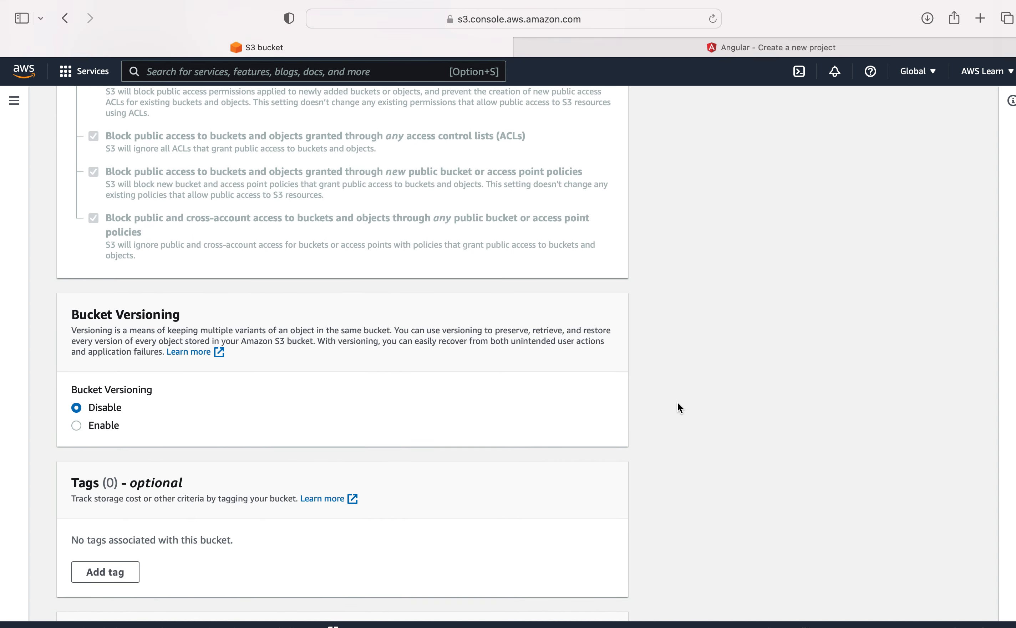
{"action": "scroll", "coordinate": [677, 403], "scroll_direction": "down", "scroll_amount": 2}
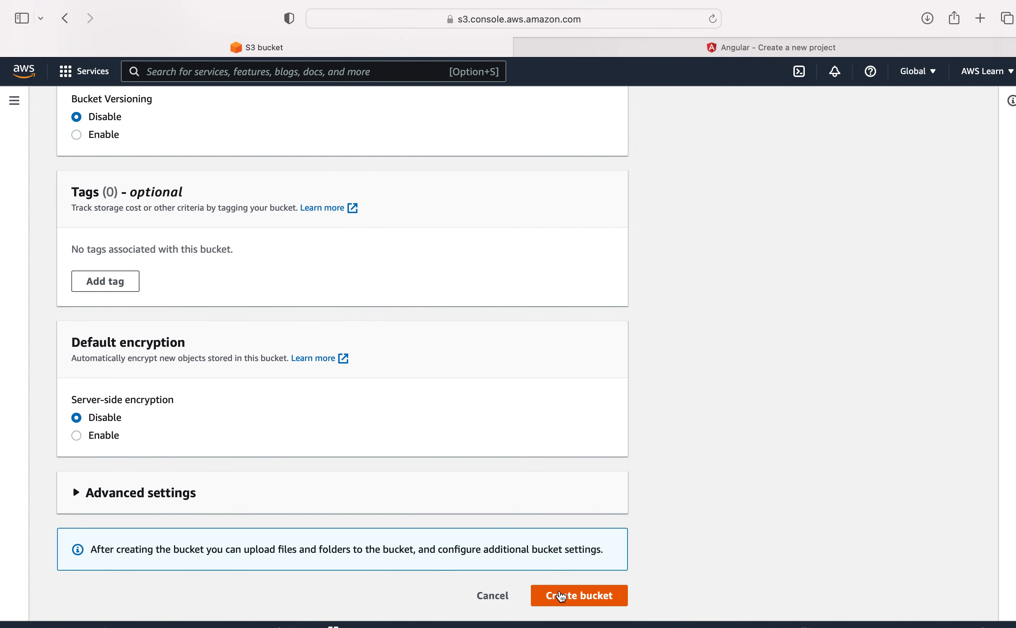
{"action": "left_click", "coordinate": [574, 598]}
{"action": "scroll", "coordinate": [692, 341], "scroll_direction": "up", "scroll_amount": 5}
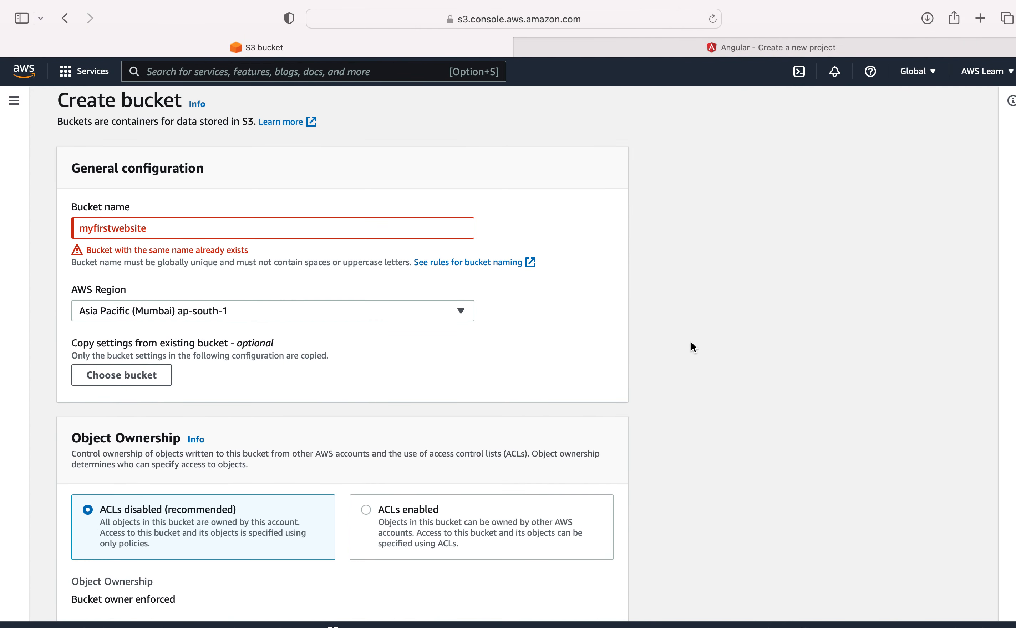
Change the bucket name to myfirstwebsite_kk and try to create the bucket.
{"action": "left_click", "coordinate": [159, 277]}
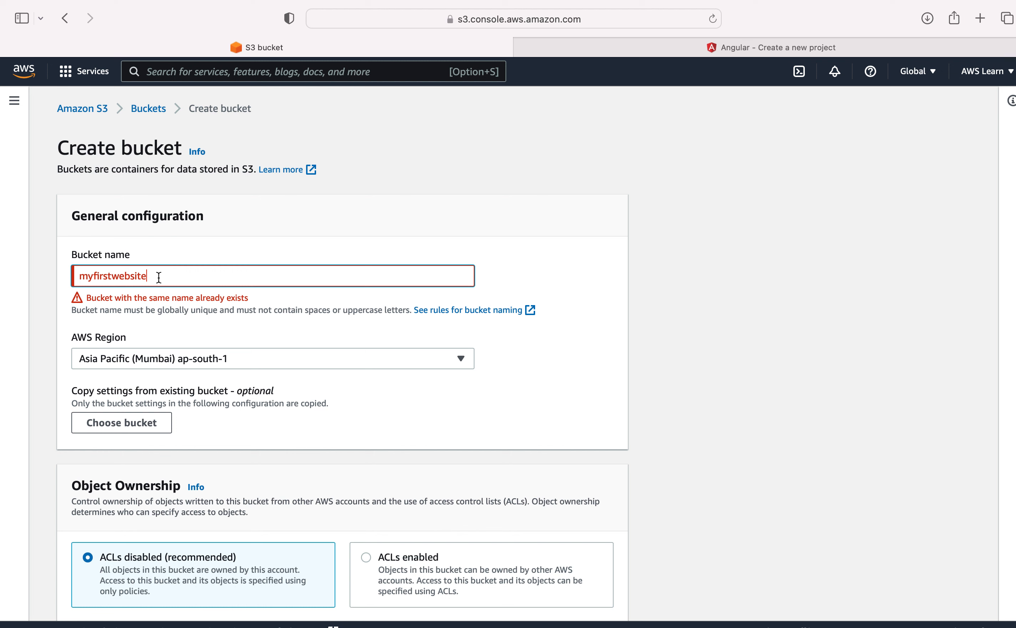
{"action": "type", "text": "_"}
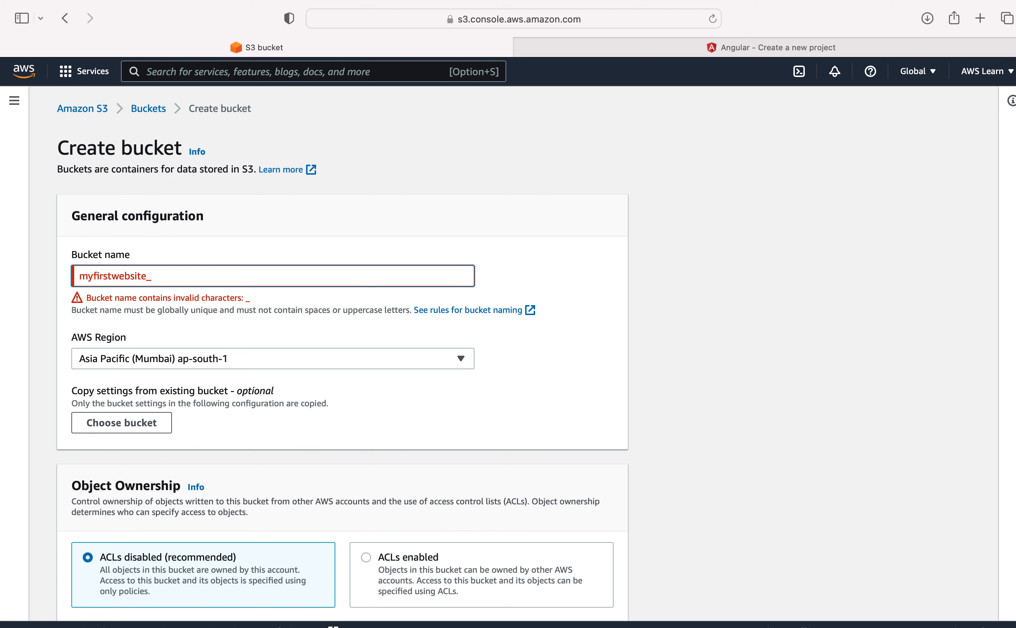
{"action": "type", "text": "bk"}
{"action": "left_click", "coordinate": [694, 420]}
{"action": "scroll", "coordinate": [695, 420], "scroll_direction": "down", "scroll_amount": 10}
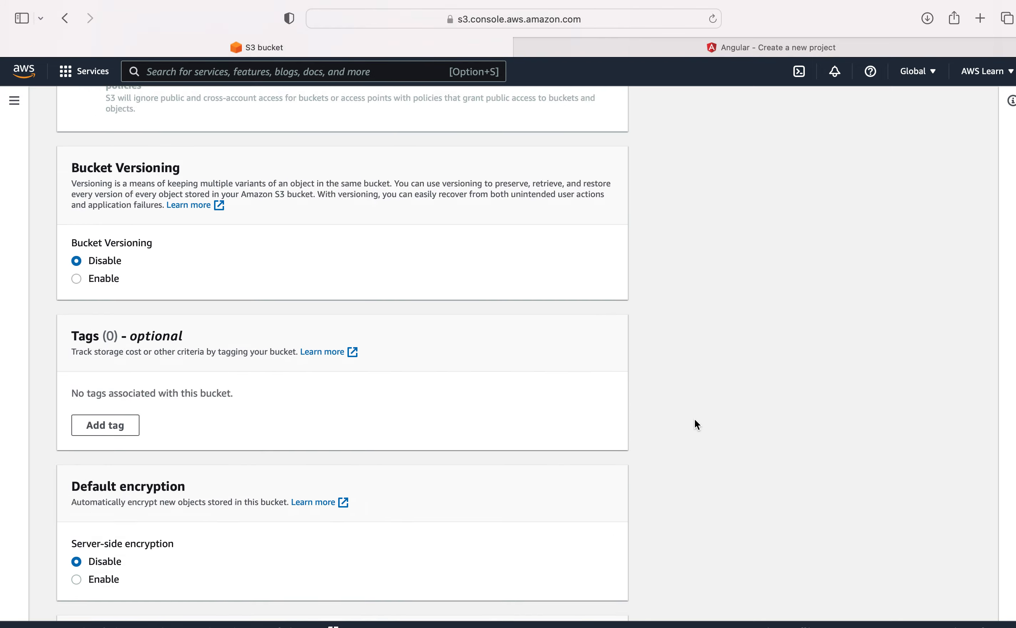
{"action": "scroll", "coordinate": [695, 419], "scroll_direction": "down", "scroll_amount": 5}
{"action": "left_click", "coordinate": [580, 595]}
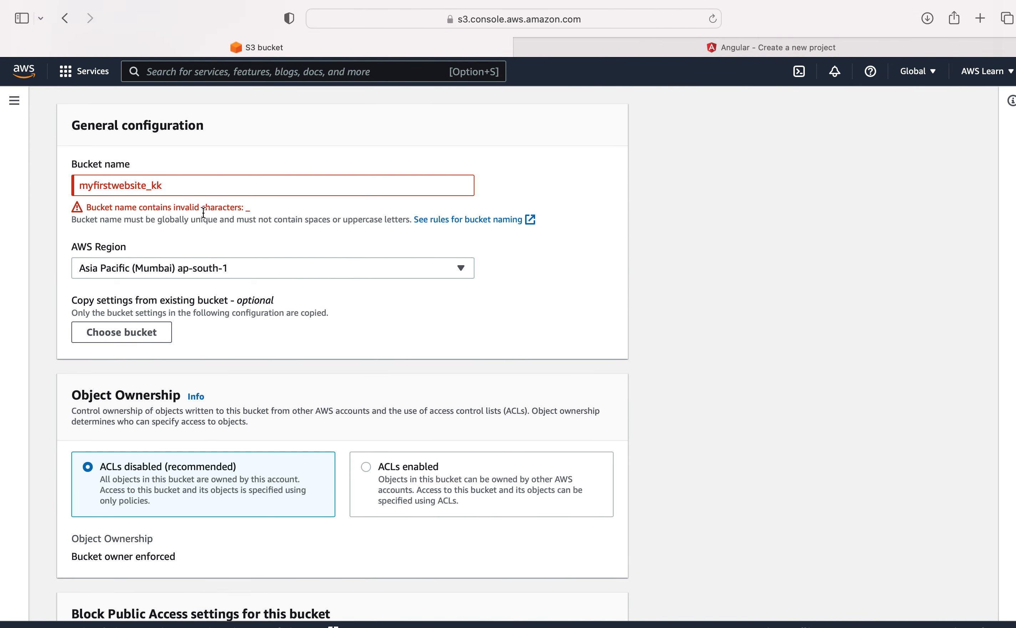
Remove the underscore from the bucket name, create the bucket as myfirstwebsitekk and open it.
{"action": "left_click", "coordinate": [159, 187]}
{"action": "key", "text": "BackSpace"}
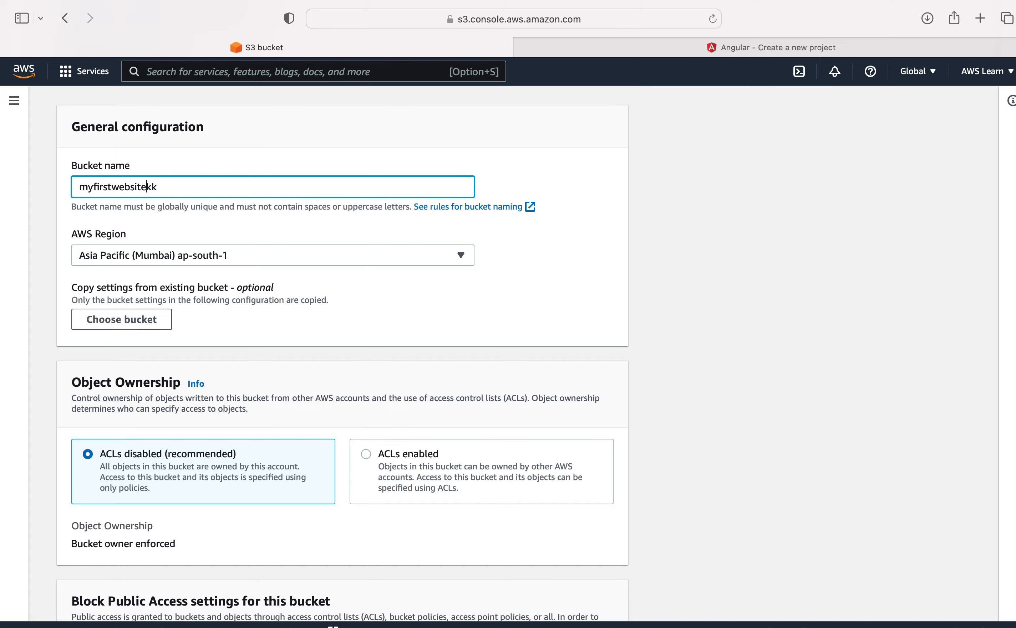
{"action": "left_click", "coordinate": [671, 419]}
{"action": "scroll", "coordinate": [671, 418], "scroll_direction": "down", "scroll_amount": 15}
{"action": "left_click", "coordinate": [570, 592]}
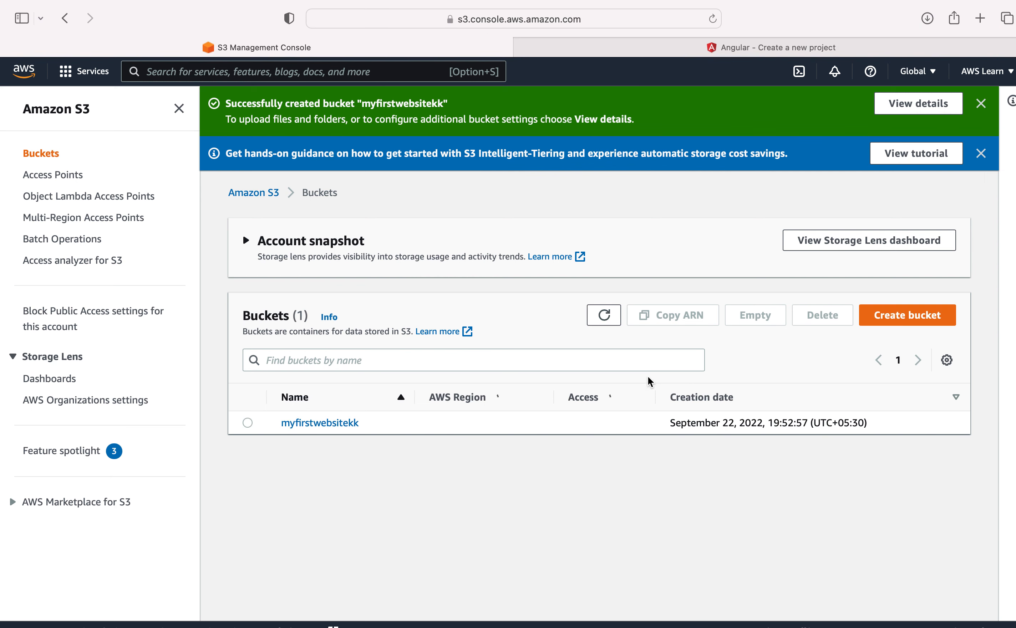
{"action": "left_click", "coordinate": [321, 424]}
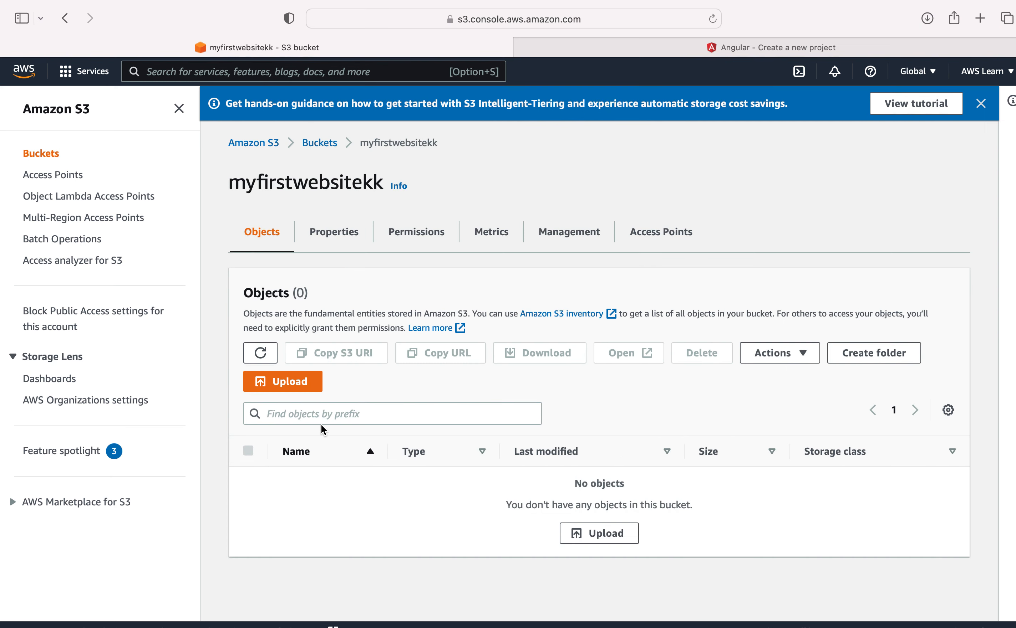
{"action": "scroll", "coordinate": [379, 470], "scroll_direction": "down", "scroll_amount": 1}
Switch back to the terminal and list the files in the website project folder.
{"action": "key", "text": "ctrl+Left"}
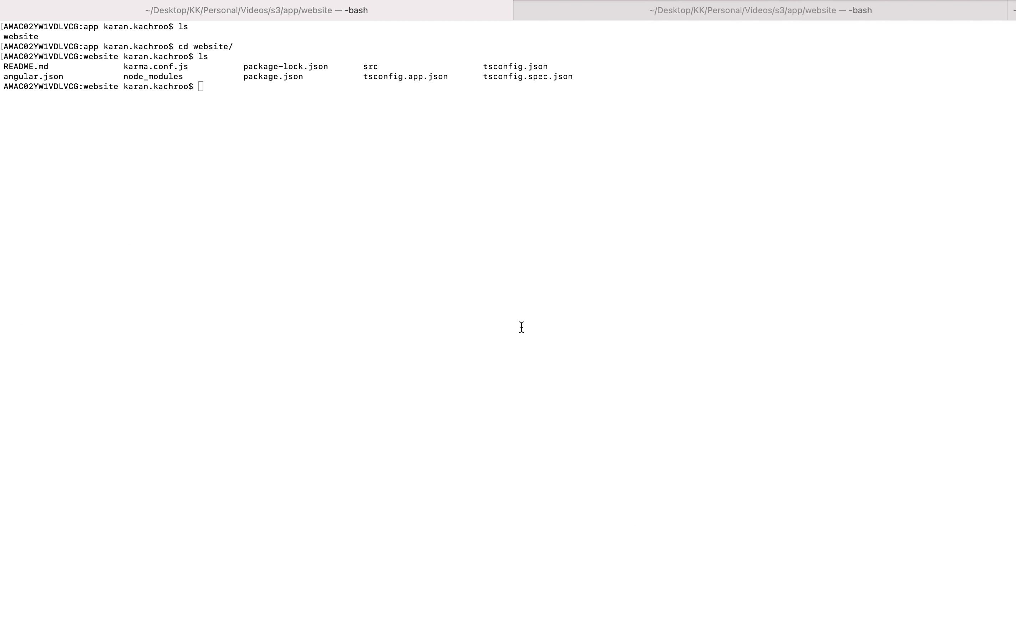
{"action": "type", "text": "ls"}
{"action": "key", "text": "Return"}
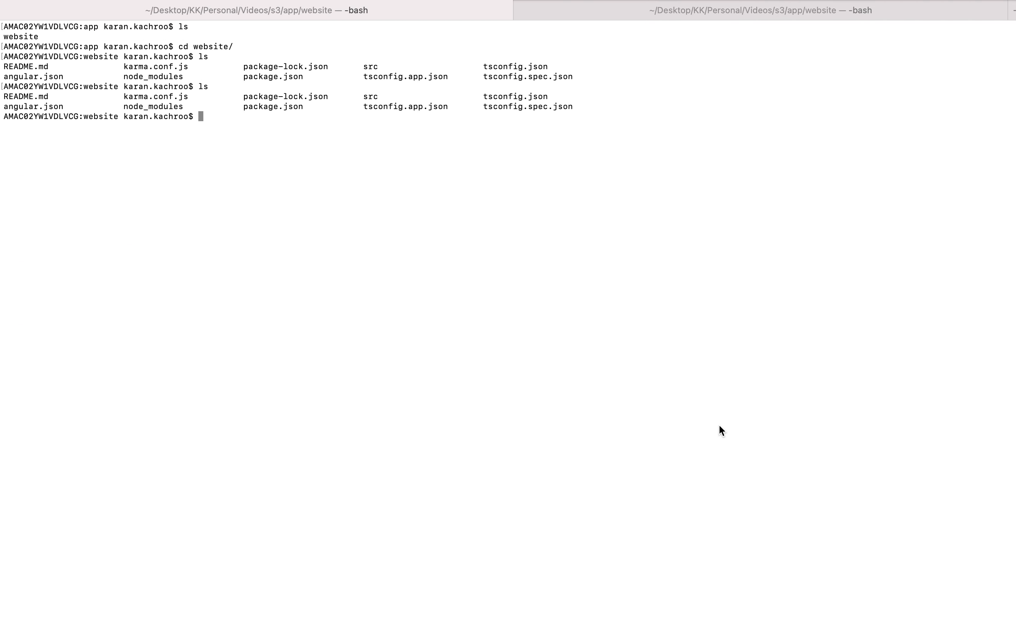
List the website project's files and build the Angular application with ng build.
{"action": "type", "text": "ls"}
{"action": "key", "text": "Return"}
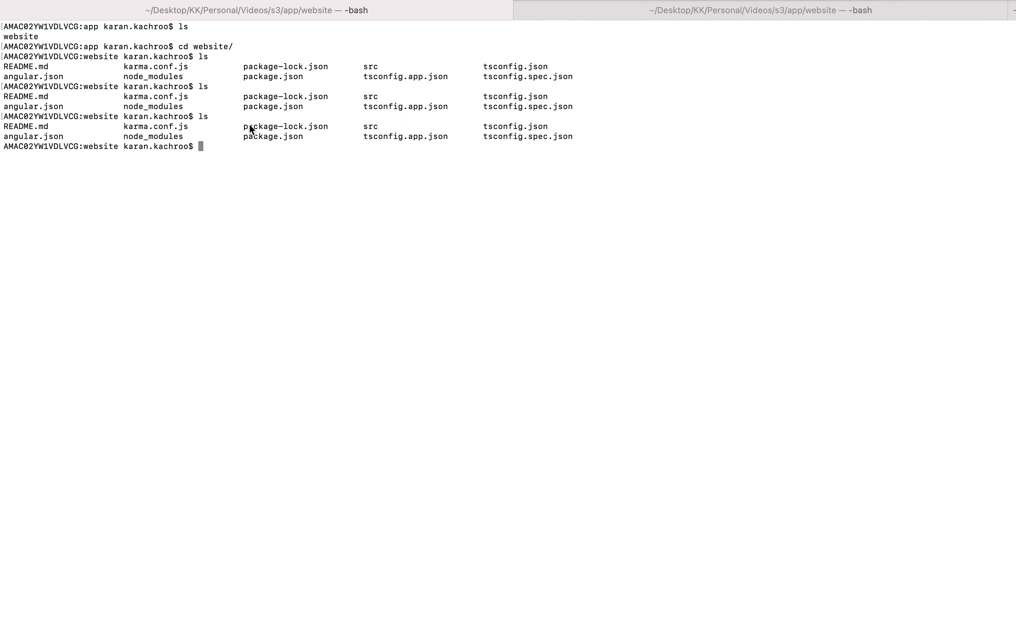
{"action": "type", "text": "ng build"}
{"action": "key", "text": "Return"}
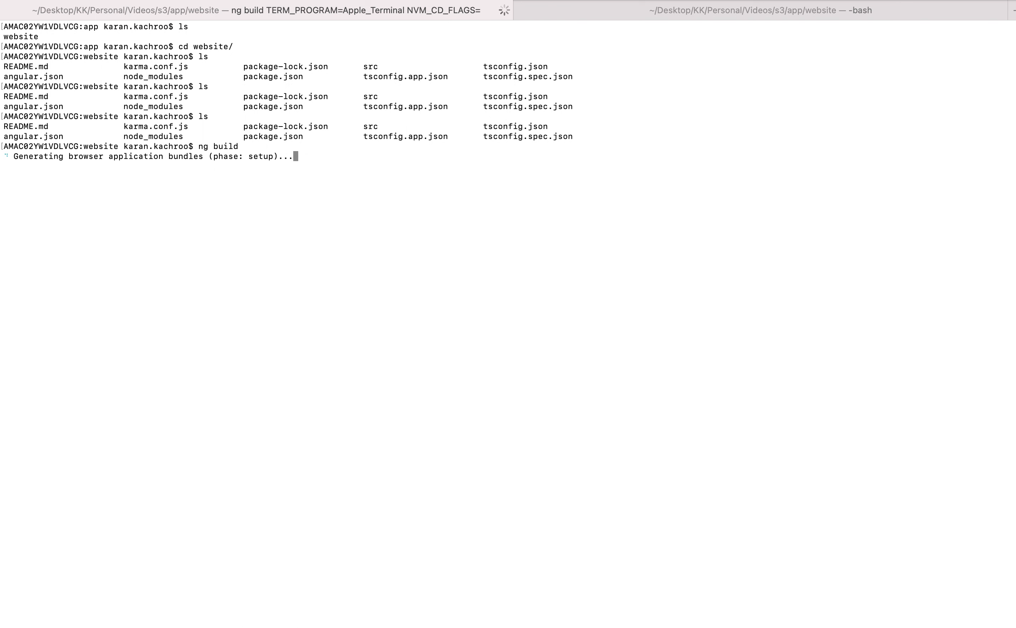
List the website project folder in the second terminal session to check for the dist folder, and return to the build session.
{"action": "left_click", "coordinate": [604, 8]}
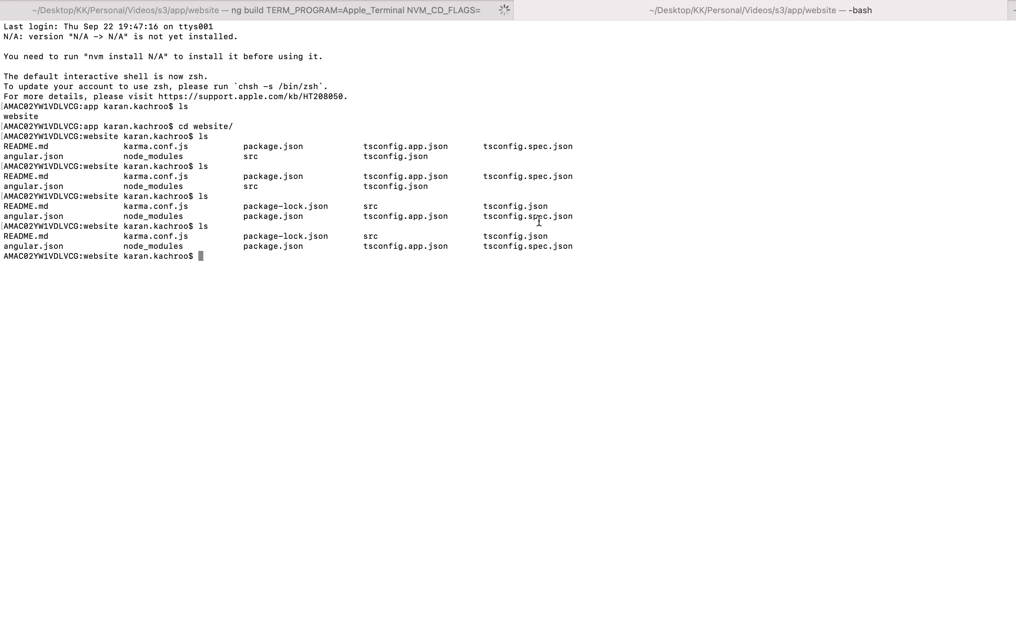
{"action": "type", "text": "ls"}
{"action": "key", "text": "Return"}
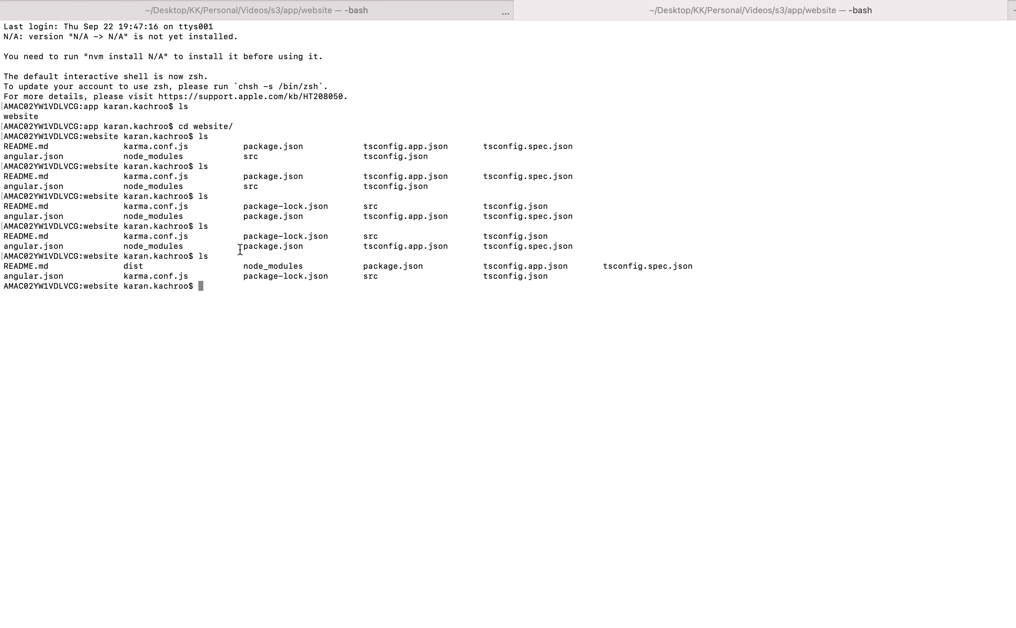
{"action": "double_click", "coordinate": [133, 268]}
{"action": "left_click", "coordinate": [209, 270]}
{"action": "left_click", "coordinate": [336, 16]}
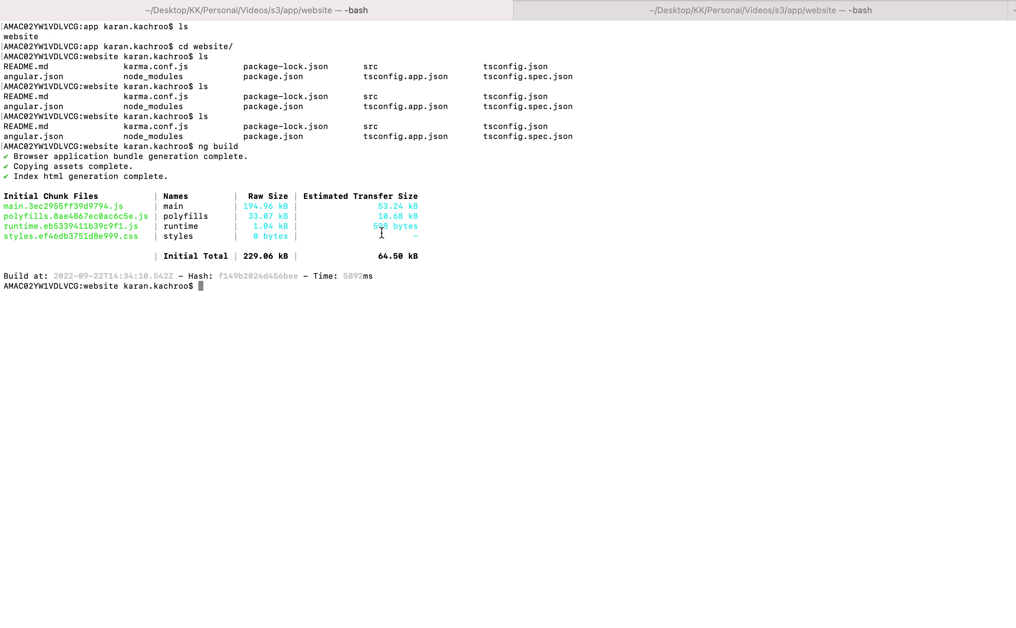
List the project files, change into the dist folder and list its contents.
{"action": "type", "text": "ls"}
{"action": "key", "text": "Return"}
{"action": "type", "text": "cd d"}
{"action": "key", "text": "Tab"}
{"action": "key", "text": "Return"}
{"action": "type", "text": "ls"}
{"action": "key", "text": "Return"}
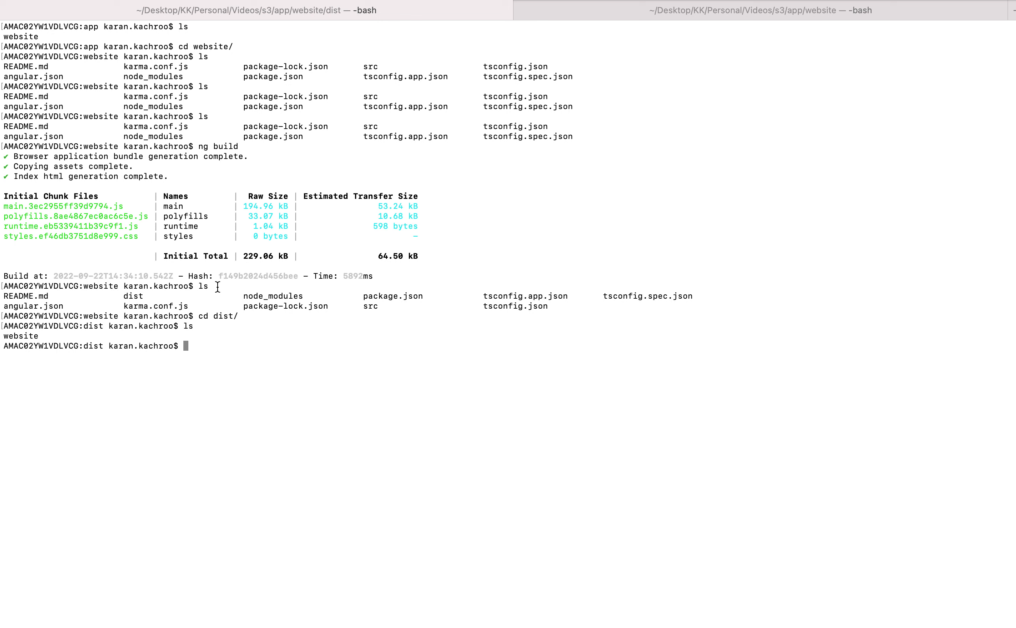
Change into the website folder inside dist, clear the terminal and list the built files.
{"action": "type", "text": "cd we"}
{"action": "key", "text": "Tab"}
{"action": "key", "text": "Return"}
{"action": "type", "text": "ls"}
{"action": "key", "text": "Return"}
{"action": "type", "text": "clea"}
{"action": "key", "text": "BackSpace"}
{"action": "key", "text": "BackSpace"}
{"action": "key", "text": "BackSpace"}
{"action": "key", "text": "BackSpace"}
{"action": "type", "text": "clear"}
{"action": "key", "text": "Return"}
{"action": "type", "text": "ls"}
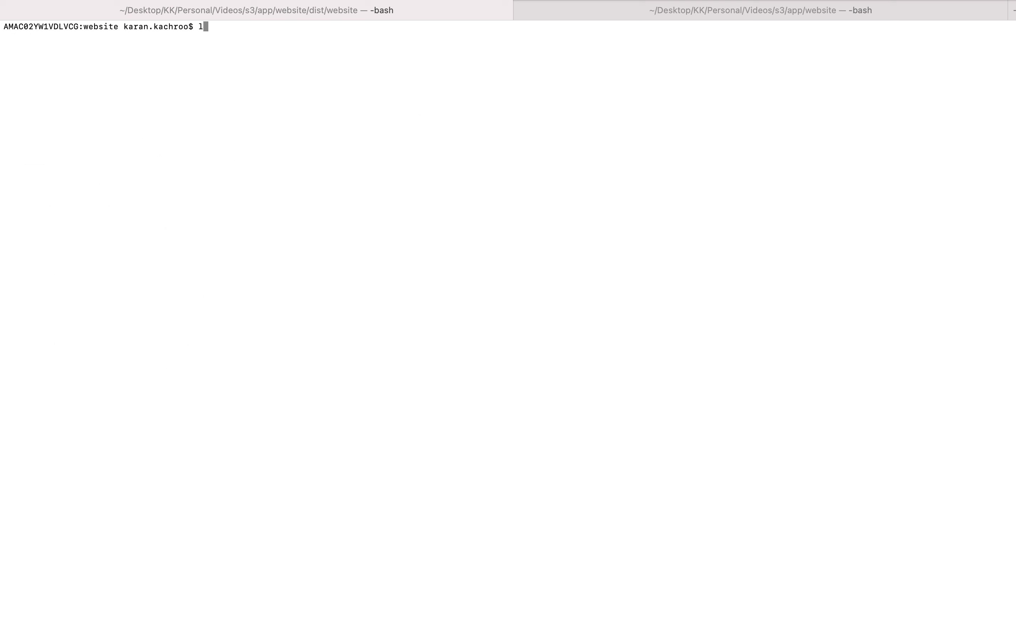
{"action": "key", "text": "Return"}
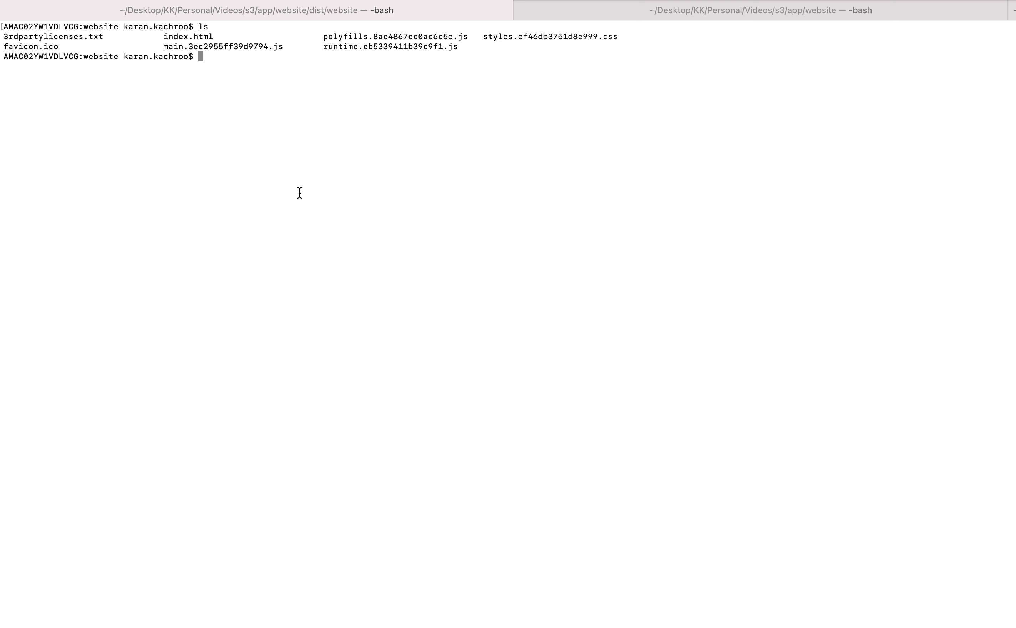
Switch to the myfirstwebsitekk bucket in the browser and add all files from dist/website to a new upload.
{"action": "key", "text": "ctrl+Right"}
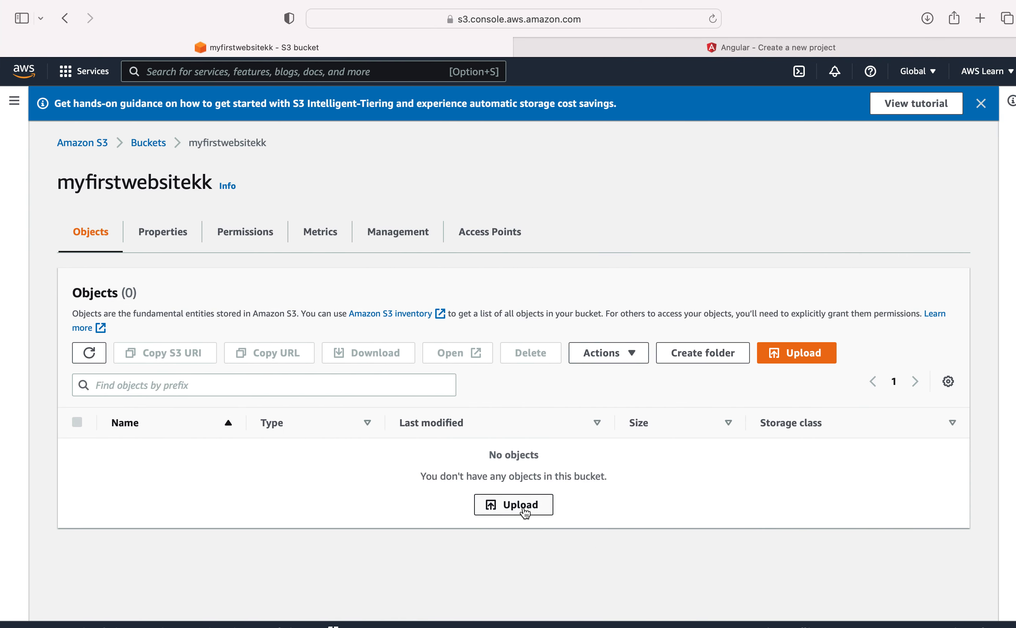
{"action": "left_click", "coordinate": [524, 506]}
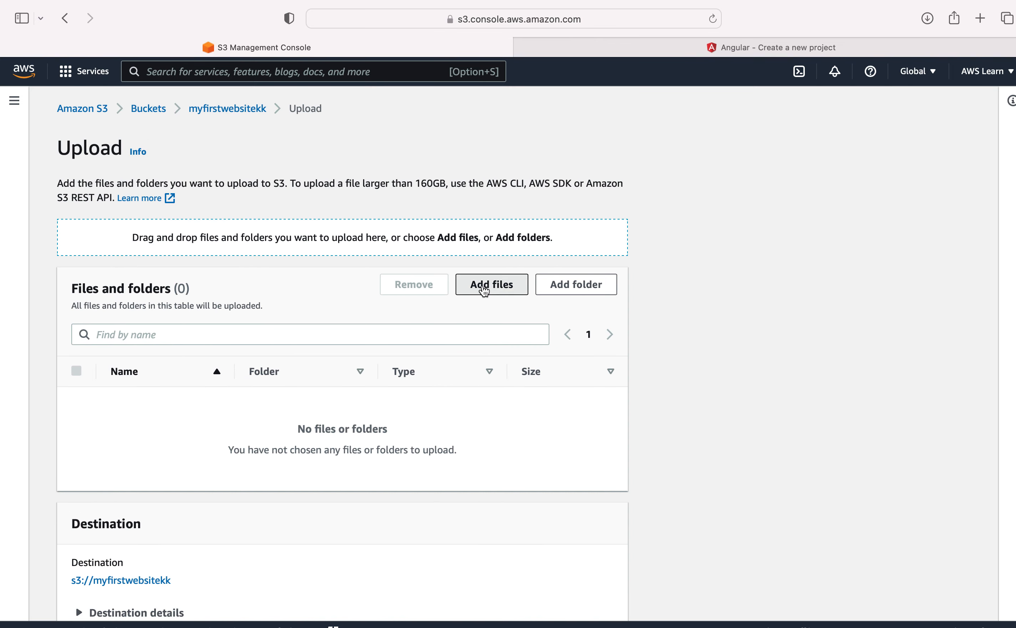
{"action": "left_click", "coordinate": [484, 292]}
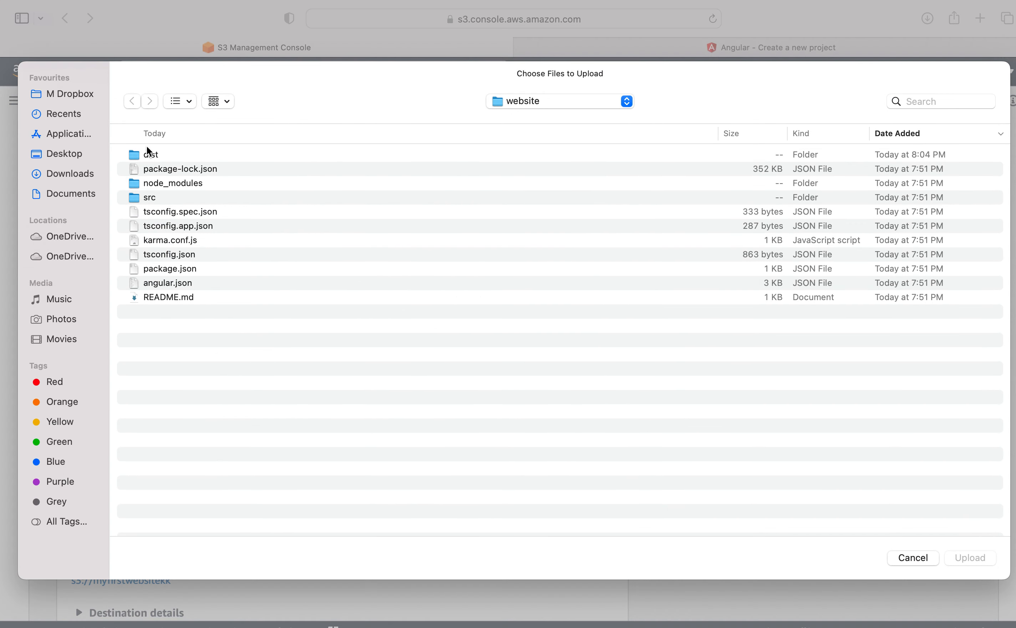
{"action": "double_click", "coordinate": [156, 155]}
{"action": "left_click", "coordinate": [158, 159]}
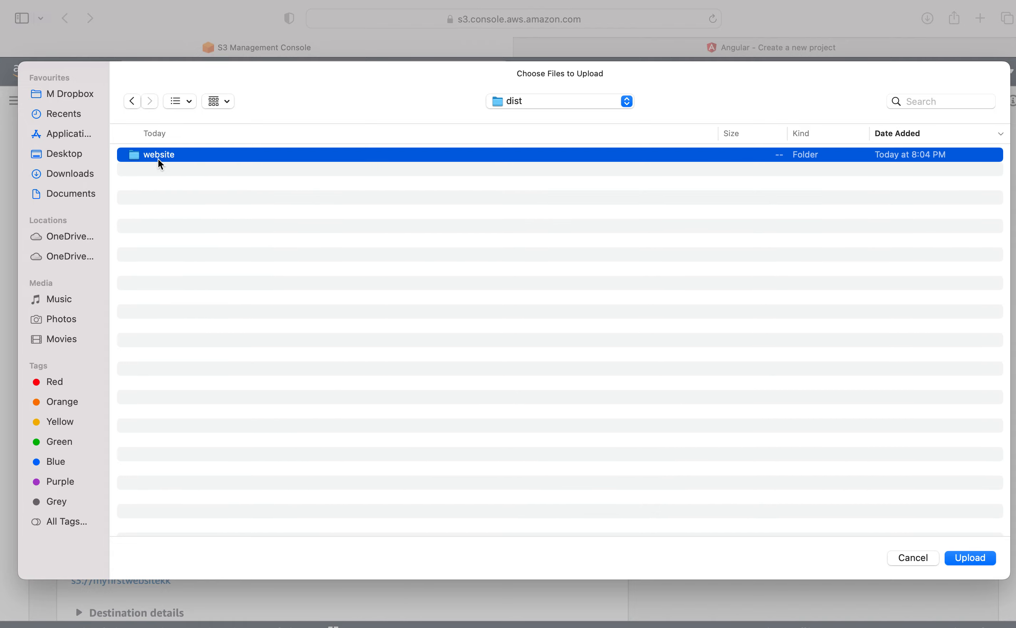
{"action": "double_click", "coordinate": [159, 159]}
{"action": "key", "text": "super+a"}
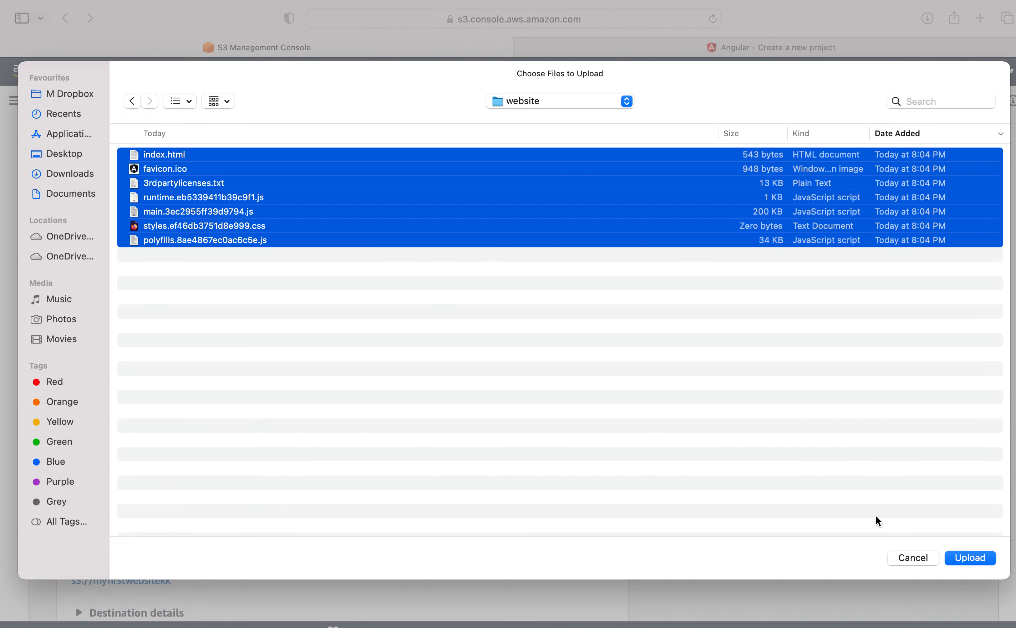
{"action": "left_click", "coordinate": [970, 559]}
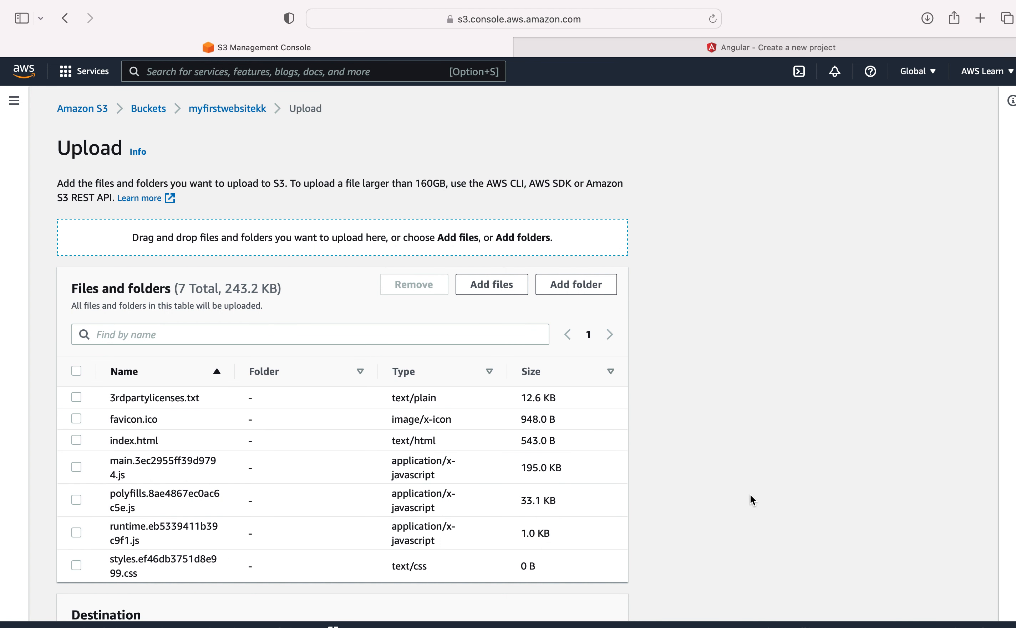
Upload the added files to the bucket, check the status of each file and close the upload summary.
{"action": "scroll", "coordinate": [752, 501], "scroll_direction": "down", "scroll_amount": 6}
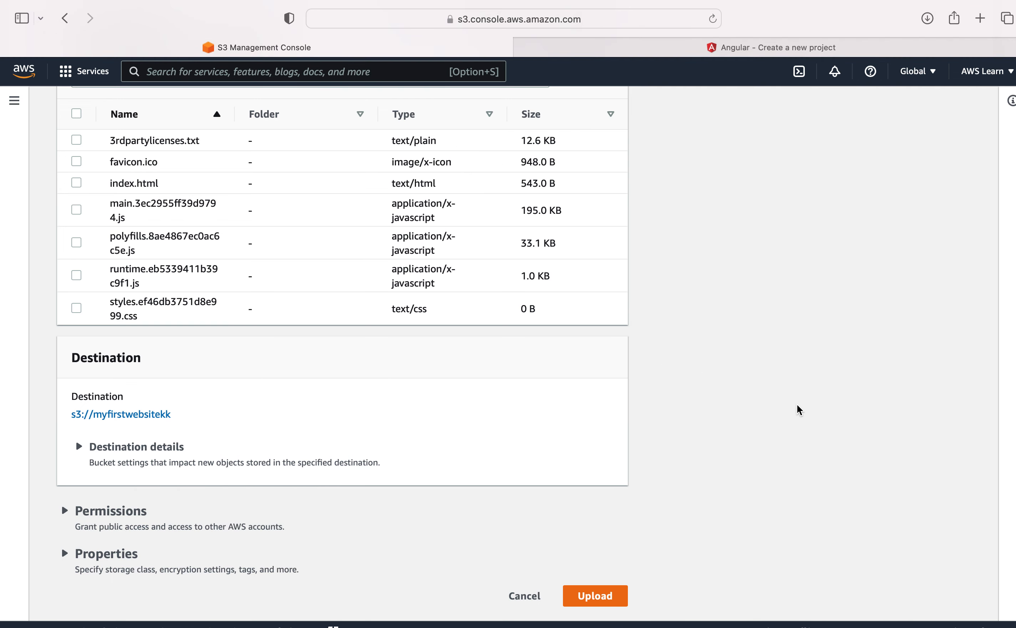
{"action": "left_click", "coordinate": [594, 596]}
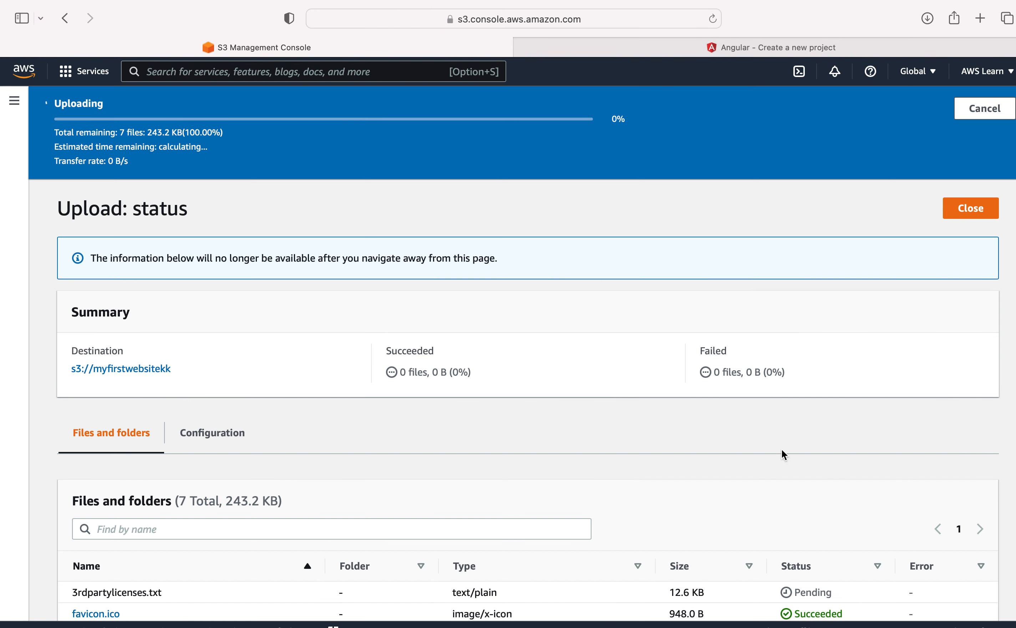
{"action": "scroll", "coordinate": [924, 416], "scroll_direction": "down", "scroll_amount": 3}
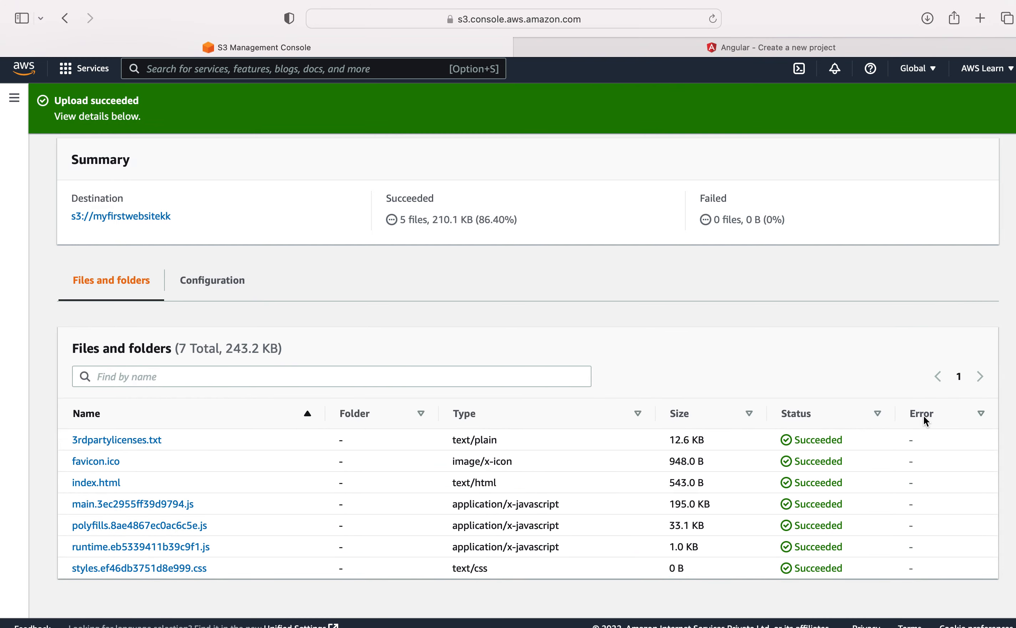
{"action": "scroll", "coordinate": [771, 423], "scroll_direction": "up", "scroll_amount": 3}
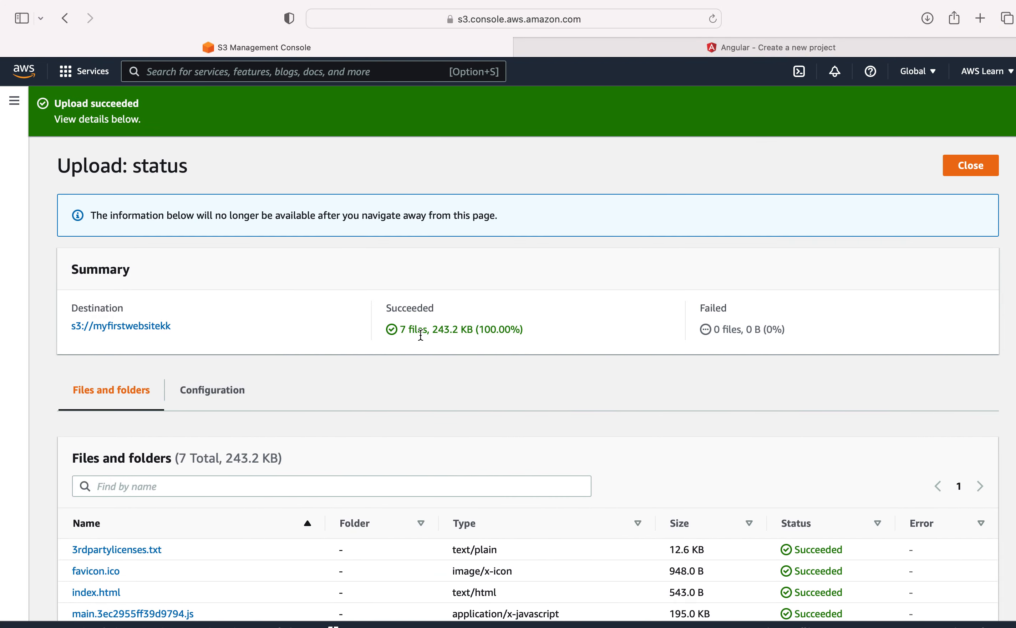
{"action": "left_click", "coordinate": [970, 170]}
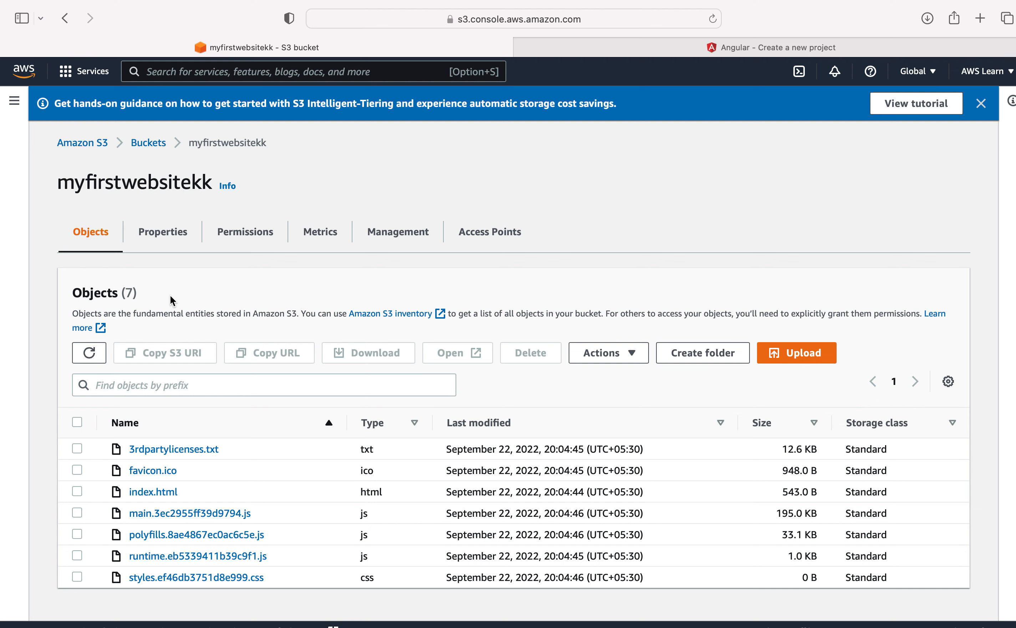
Find the static website hosting section in the bucket's properties and open it for editing.
{"action": "left_click", "coordinate": [162, 241]}
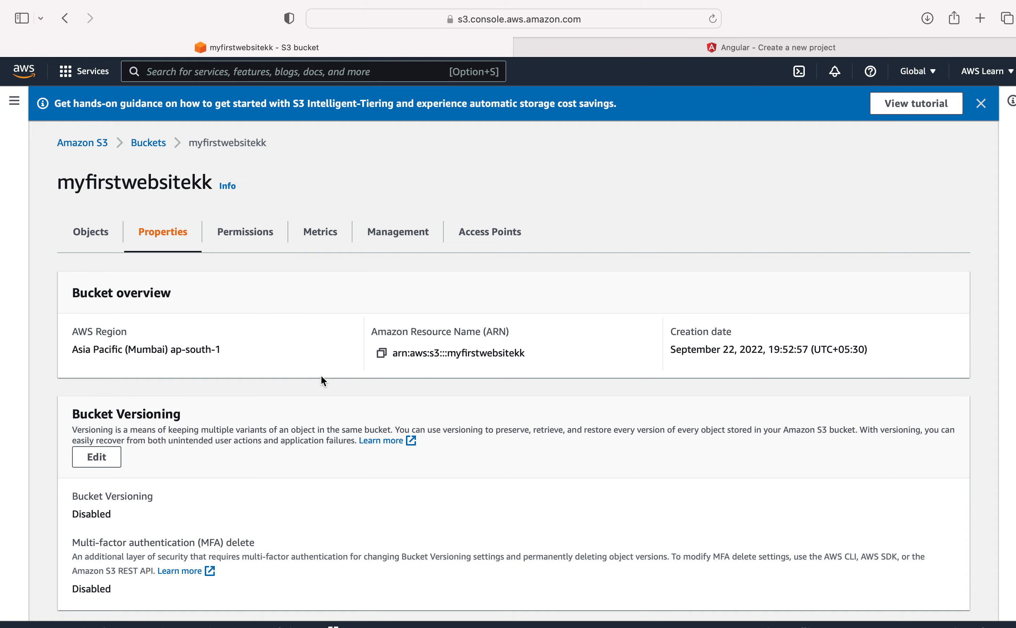
{"action": "scroll", "coordinate": [321, 379], "scroll_direction": "down", "scroll_amount": 4}
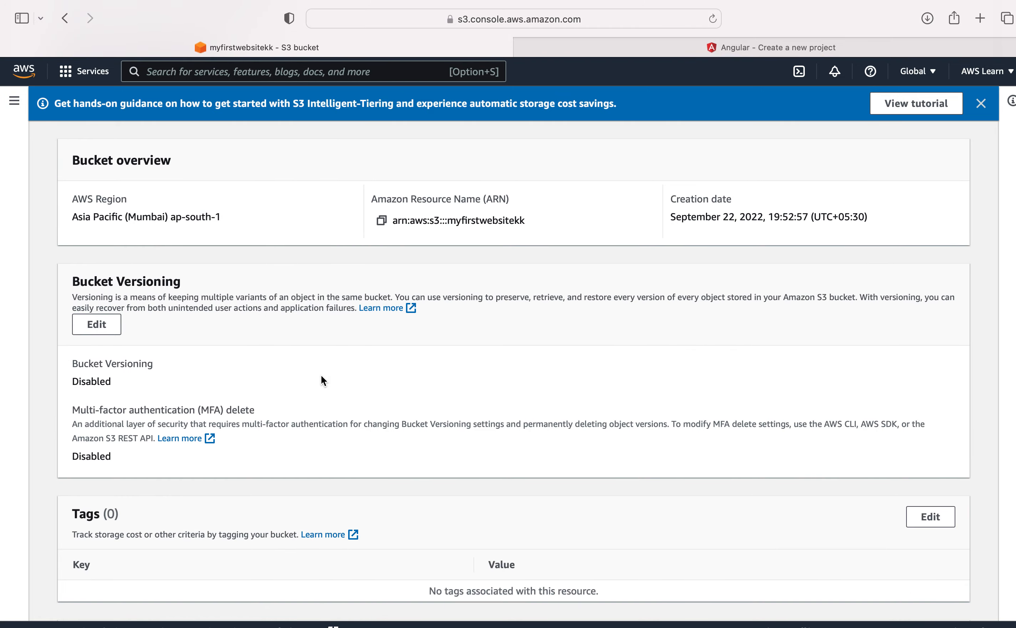
{"action": "scroll", "coordinate": [321, 375], "scroll_direction": "up", "scroll_amount": 4}
{"action": "scroll", "coordinate": [285, 398], "scroll_direction": "down", "scroll_amount": 20}
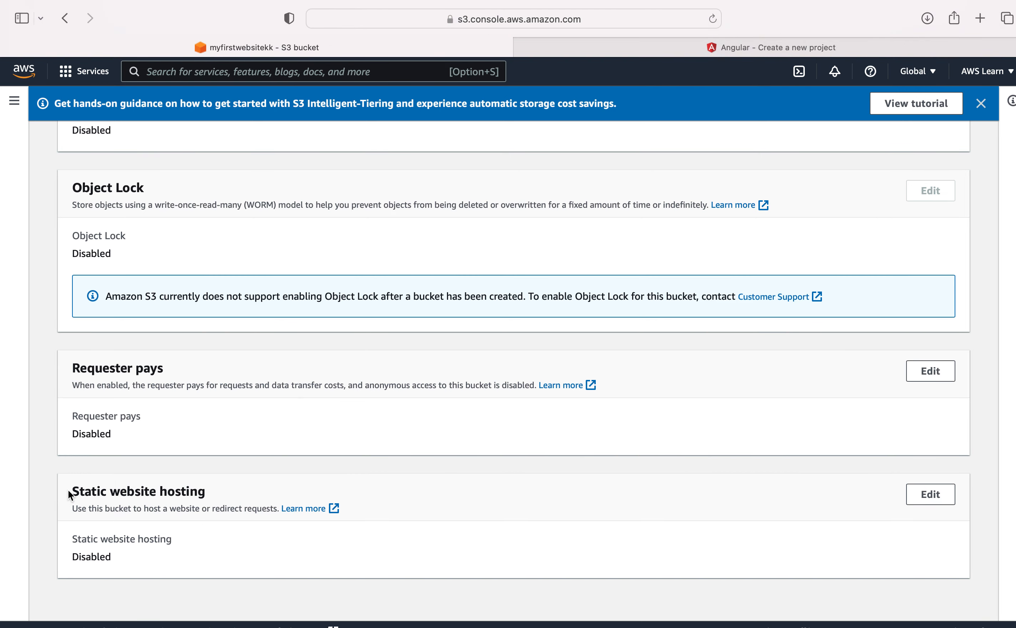
{"action": "left_click_drag", "start_coordinate": [69, 490], "coordinate": [234, 495]}
{"action": "left_click", "coordinate": [234, 495]}
{"action": "left_click", "coordinate": [924, 496]}
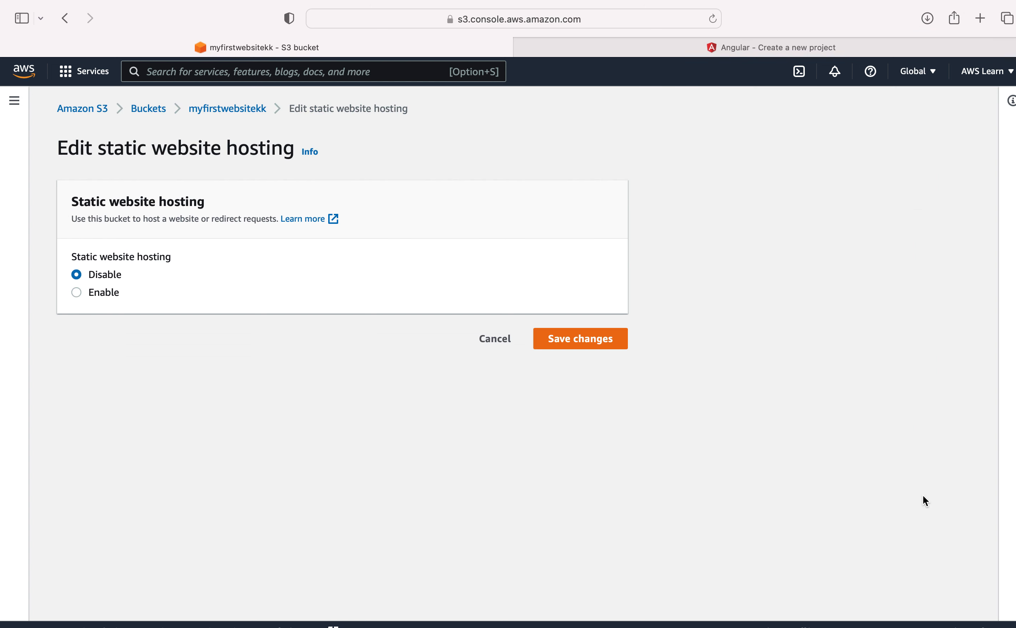
Enable static website hosting with index.html as the index document and save the changes.
{"action": "left_click", "coordinate": [77, 294]}
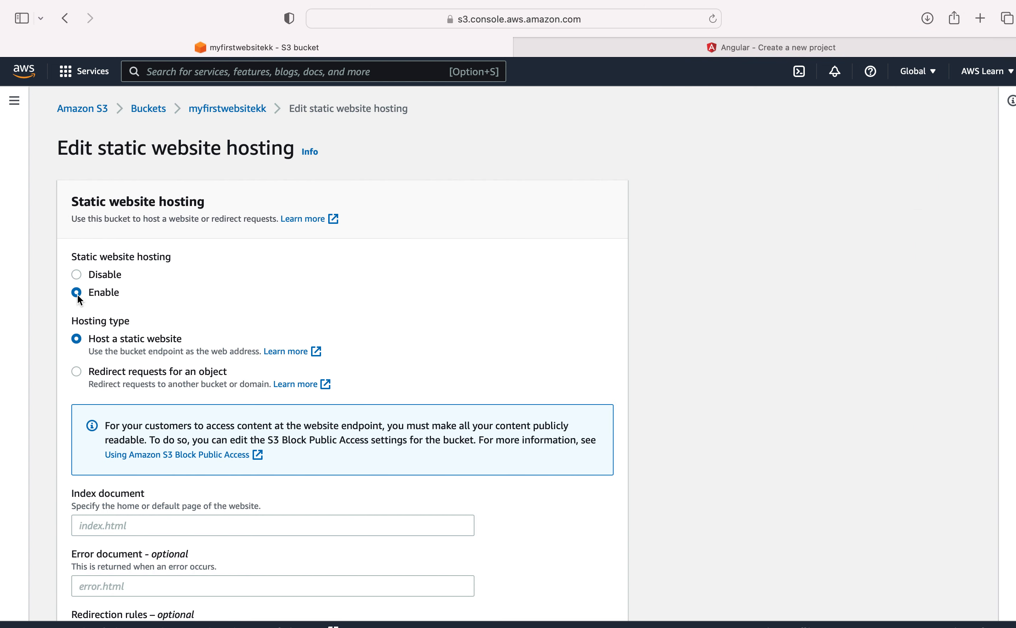
{"action": "scroll", "coordinate": [674, 447], "scroll_direction": "down", "scroll_amount": 3}
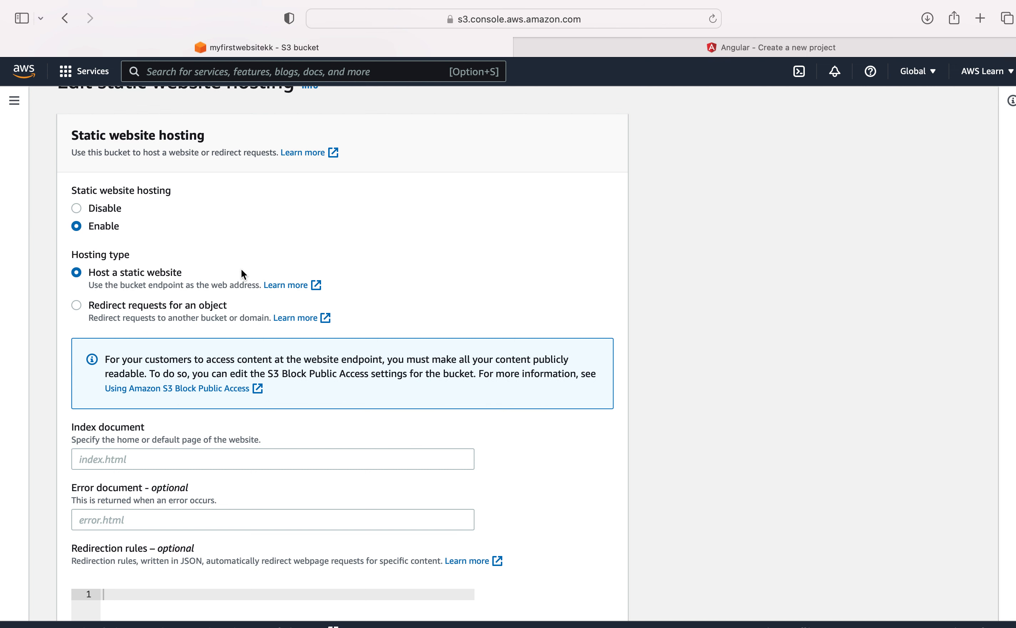
{"action": "scroll", "coordinate": [244, 275], "scroll_direction": "down", "scroll_amount": 3}
{"action": "scroll", "coordinate": [244, 275], "scroll_direction": "down", "scroll_amount": 3}
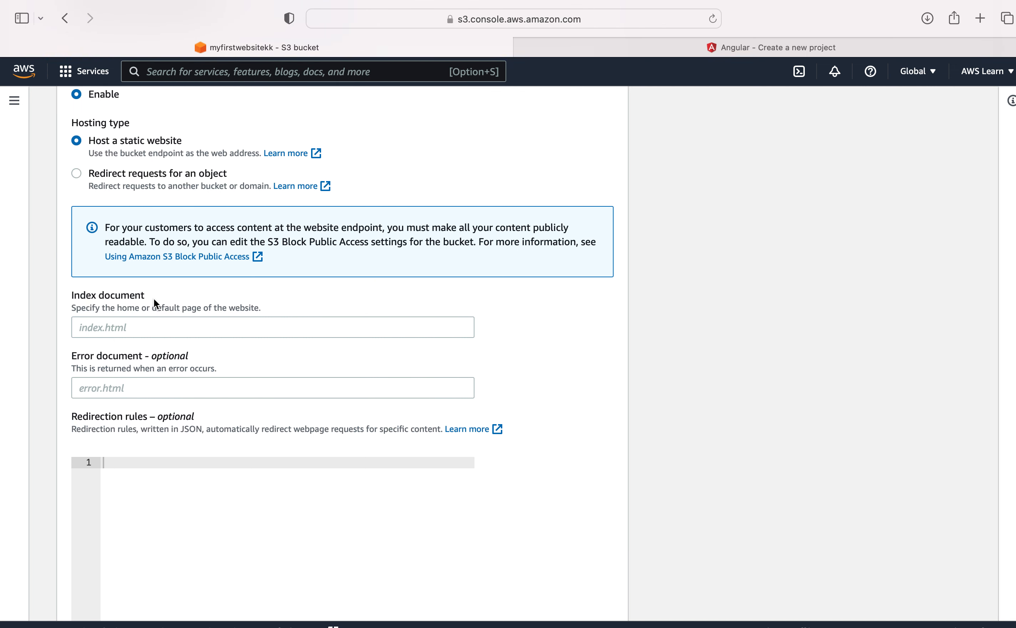
{"action": "left_click", "coordinate": [138, 330]}
{"action": "type", "text": "in"}
{"action": "key", "text": "BackSpace"}
{"action": "type", "text": "in"}
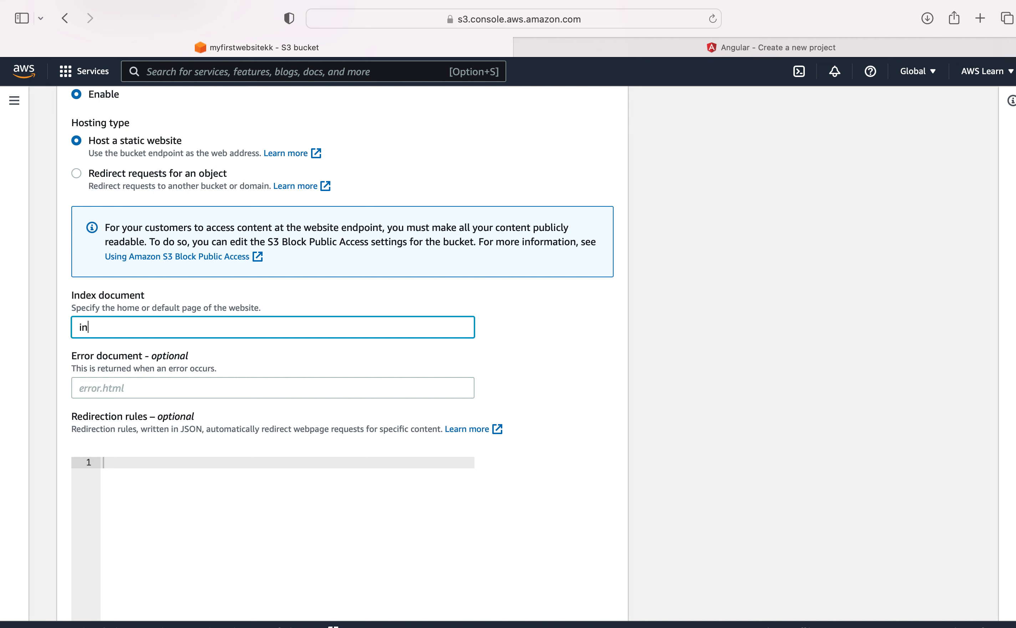
{"action": "type", "text": "dex.html"}
{"action": "scroll", "coordinate": [761, 419], "scroll_direction": "down", "scroll_amount": 5}
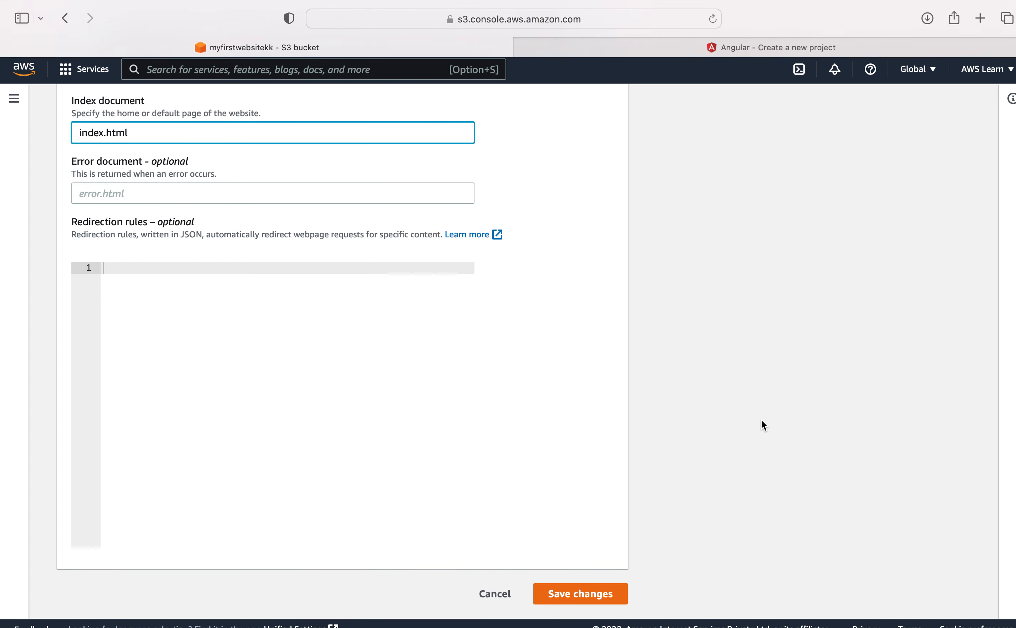
{"action": "left_click", "coordinate": [574, 600]}
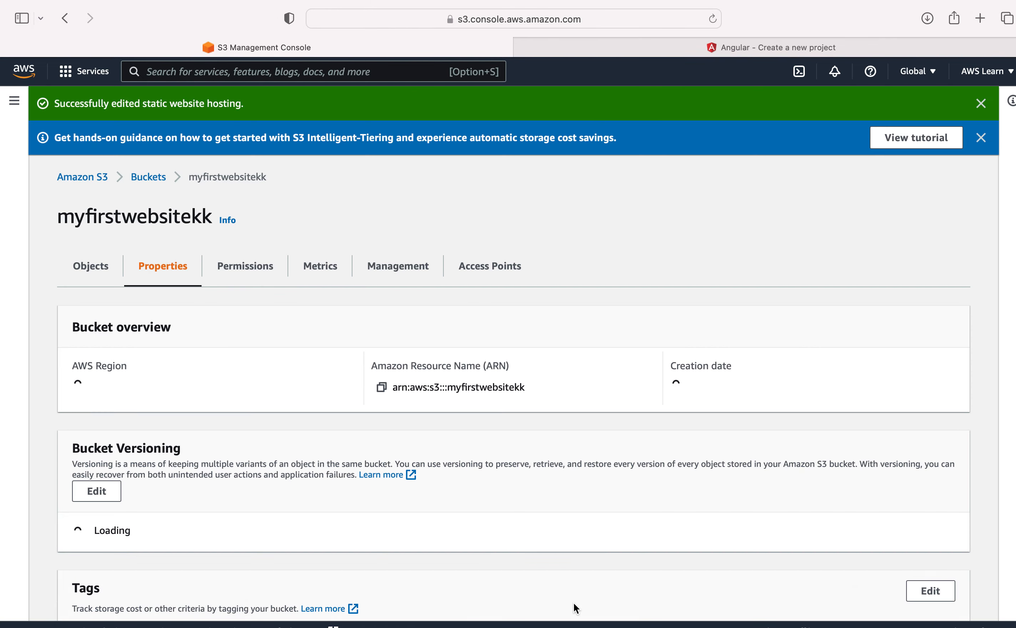
Open the bucket website endpoint, examine the page it returns and go back to the bucket's properties.
{"action": "scroll", "coordinate": [681, 545], "scroll_direction": "down", "scroll_amount": 10}
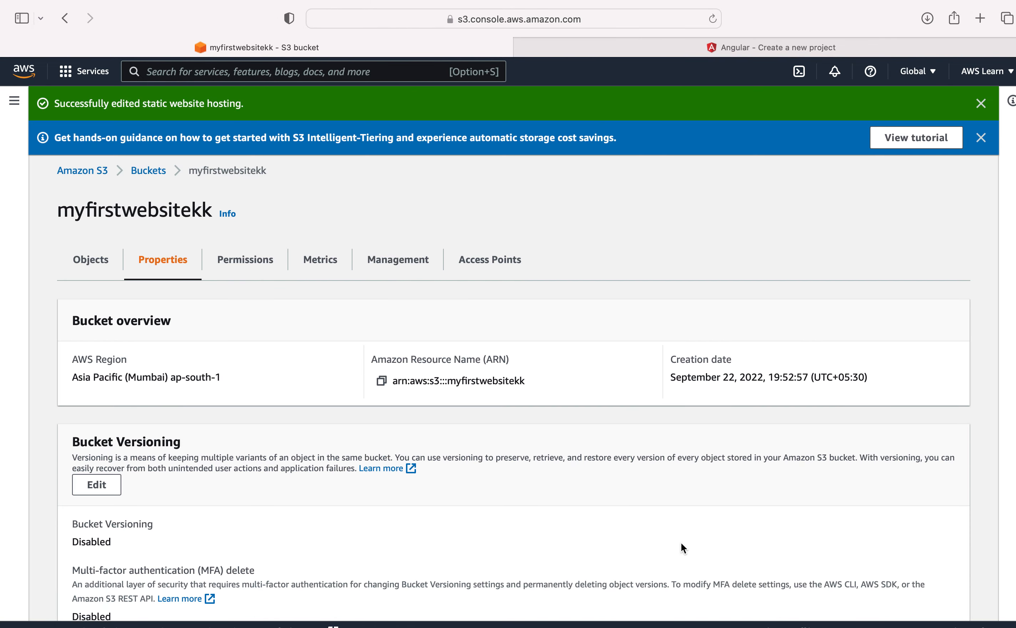
{"action": "scroll", "coordinate": [681, 543], "scroll_direction": "down", "scroll_amount": 20}
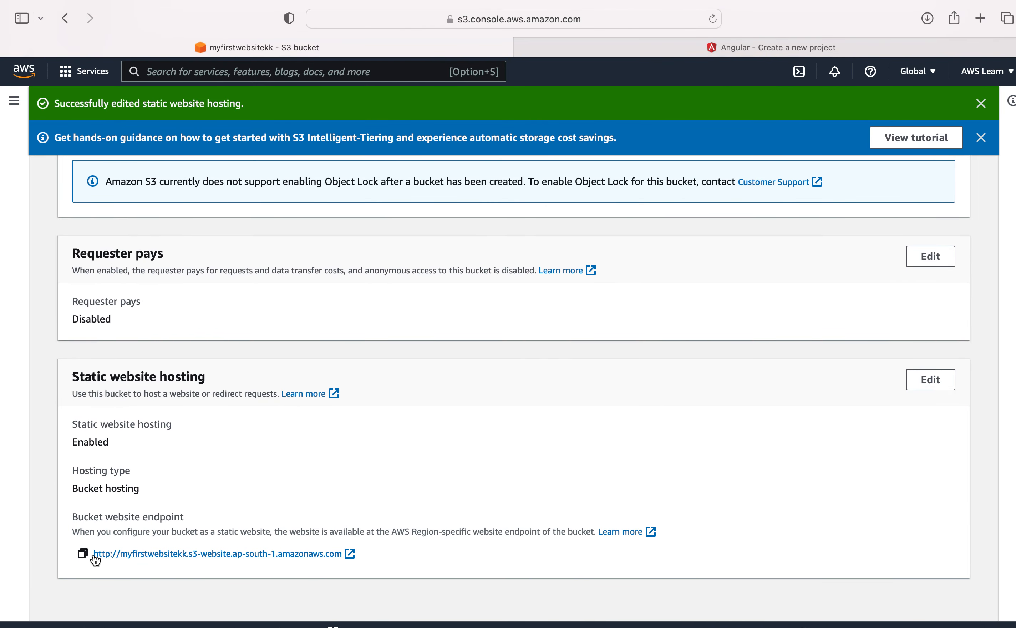
{"action": "left_click", "coordinate": [214, 559]}
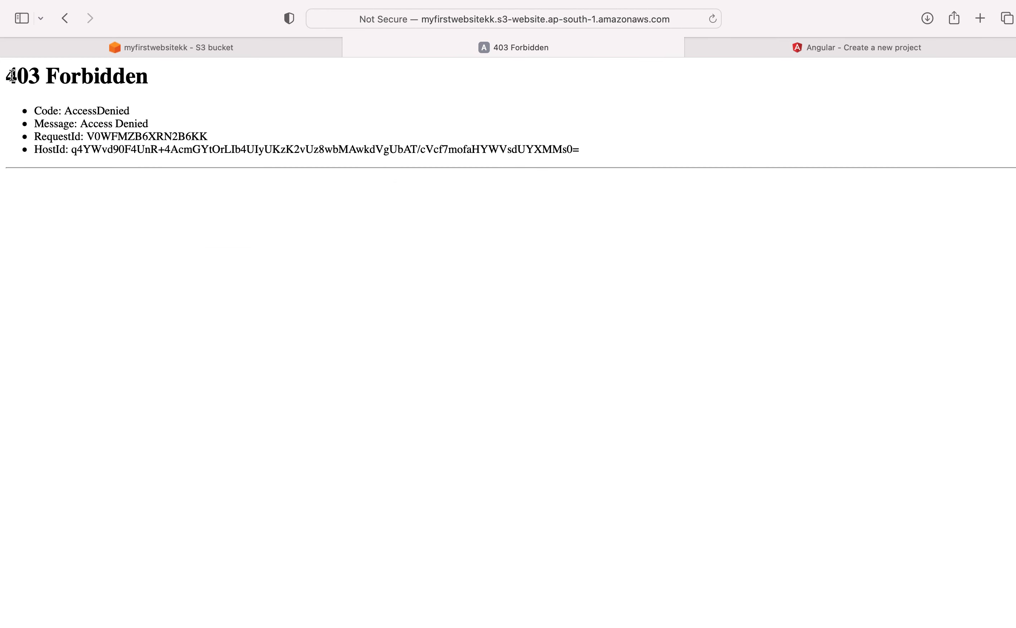
{"action": "left_click_drag", "start_coordinate": [8, 76], "coordinate": [134, 89]}
{"action": "left_click_drag", "start_coordinate": [66, 109], "coordinate": [200, 105]}
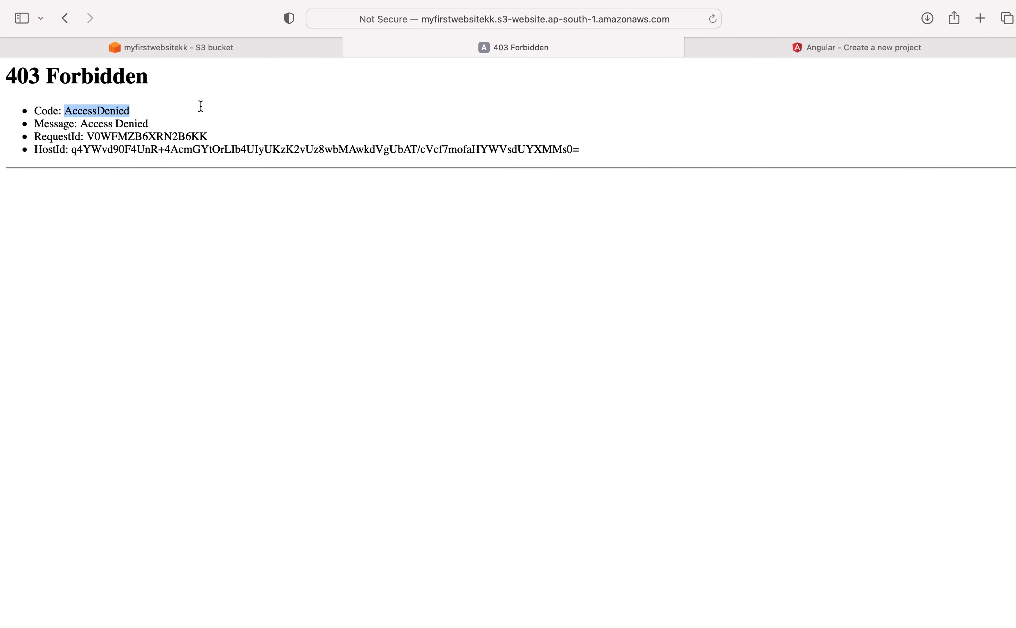
{"action": "left_click", "coordinate": [201, 106]}
{"action": "left_click", "coordinate": [204, 50]}
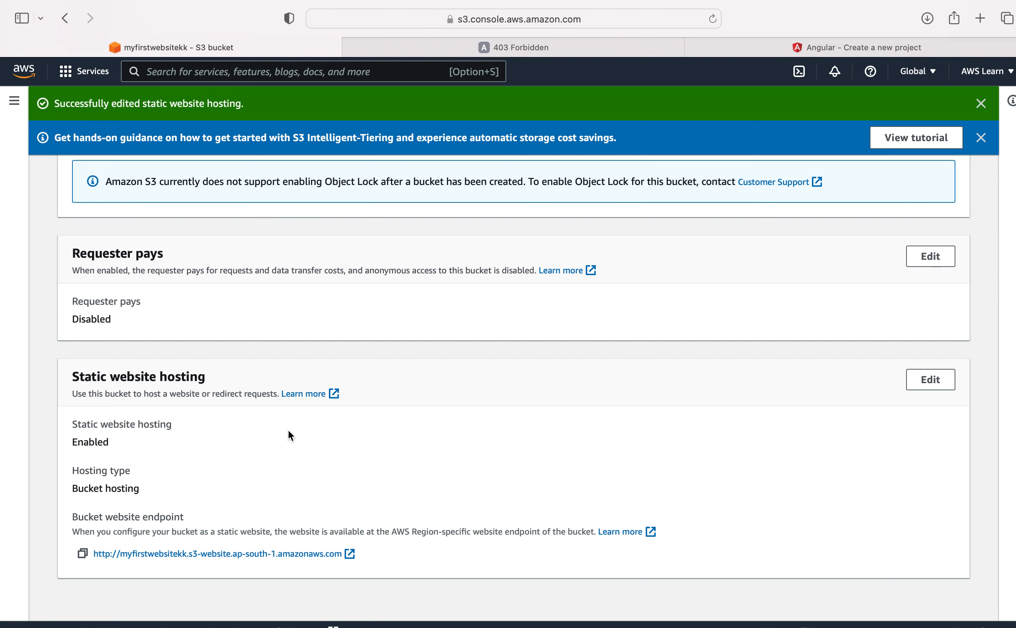
{"action": "scroll", "coordinate": [288, 430], "scroll_direction": "up", "scroll_amount": 15}
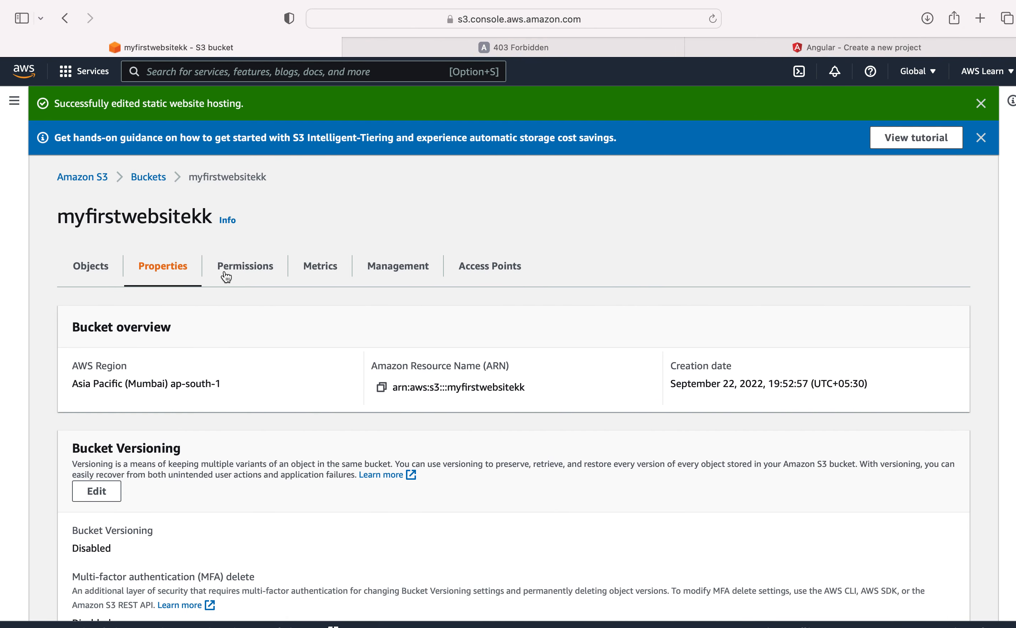
Open the bucket's Block public access settings for editing and check the website endpoint page again.
{"action": "left_click", "coordinate": [241, 267]}
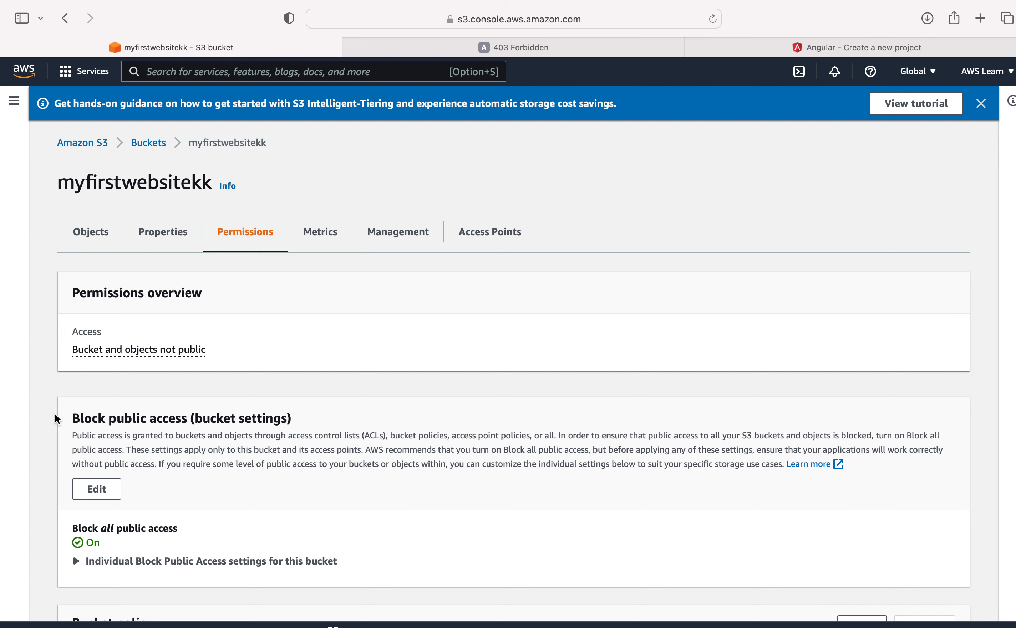
{"action": "scroll", "coordinate": [59, 455], "scroll_direction": "down", "scroll_amount": 5}
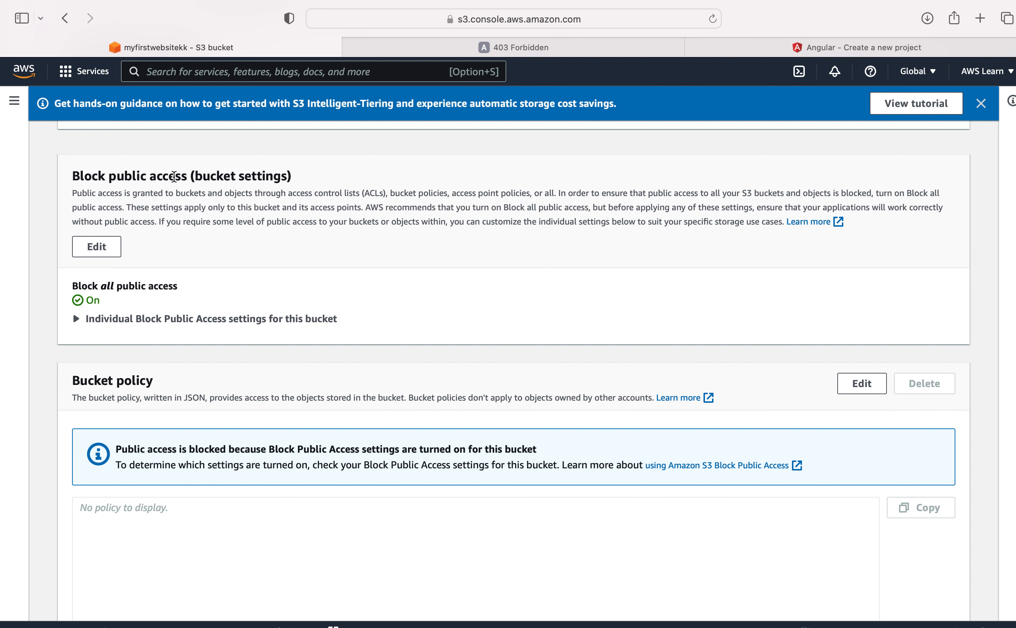
{"action": "left_click", "coordinate": [94, 250]}
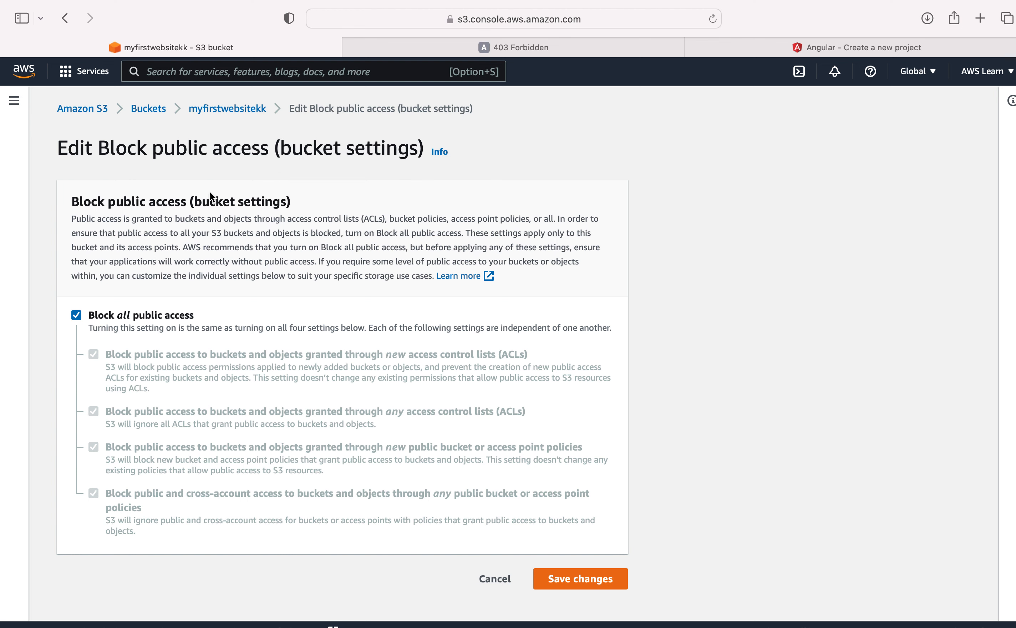
{"action": "left_click", "coordinate": [488, 48]}
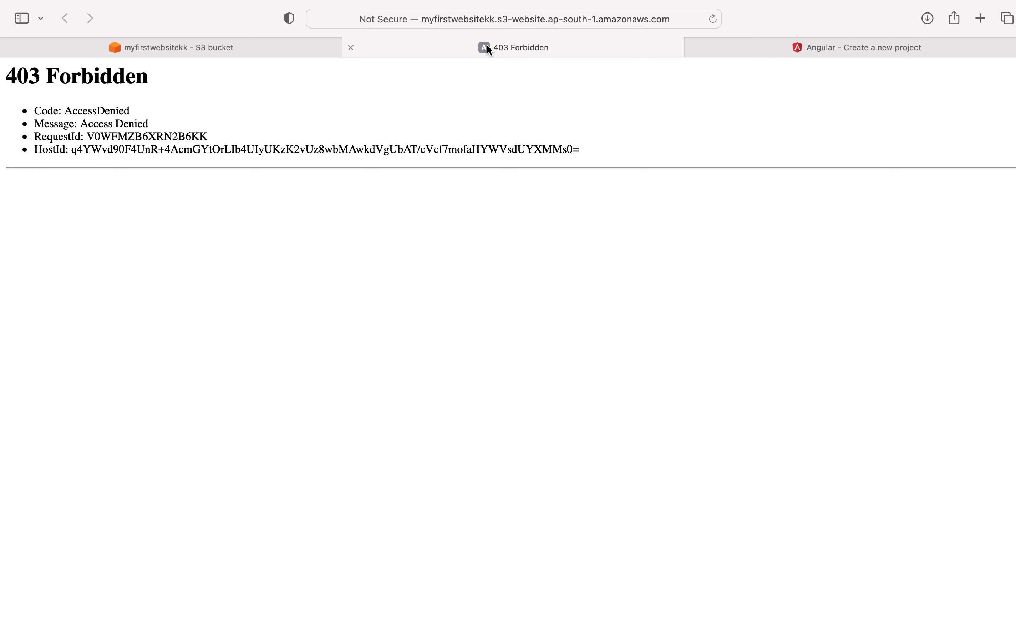
{"action": "left_click", "coordinate": [299, 49]}
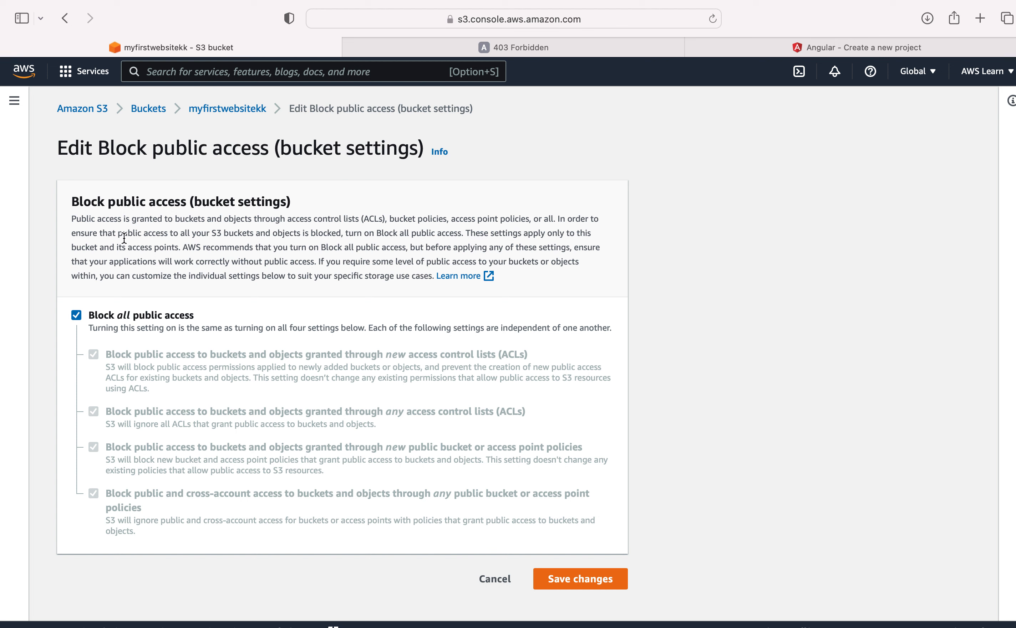
{"action": "key", "text": "super+Tab"}
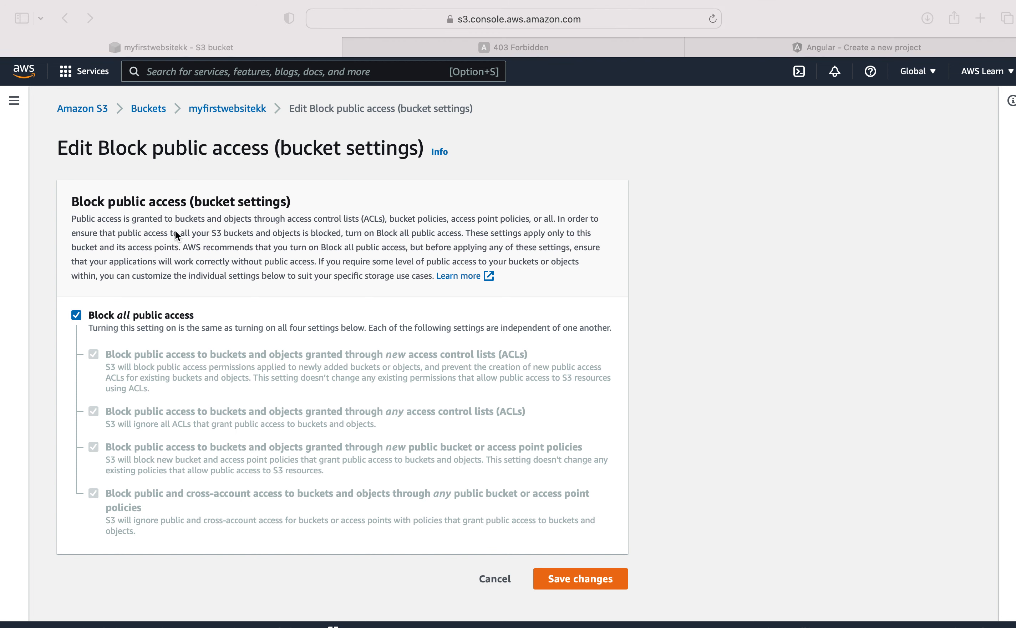
Turn off Block all public access for the bucket, save the change and confirm it with "confirm".
{"action": "left_click", "coordinate": [77, 317]}
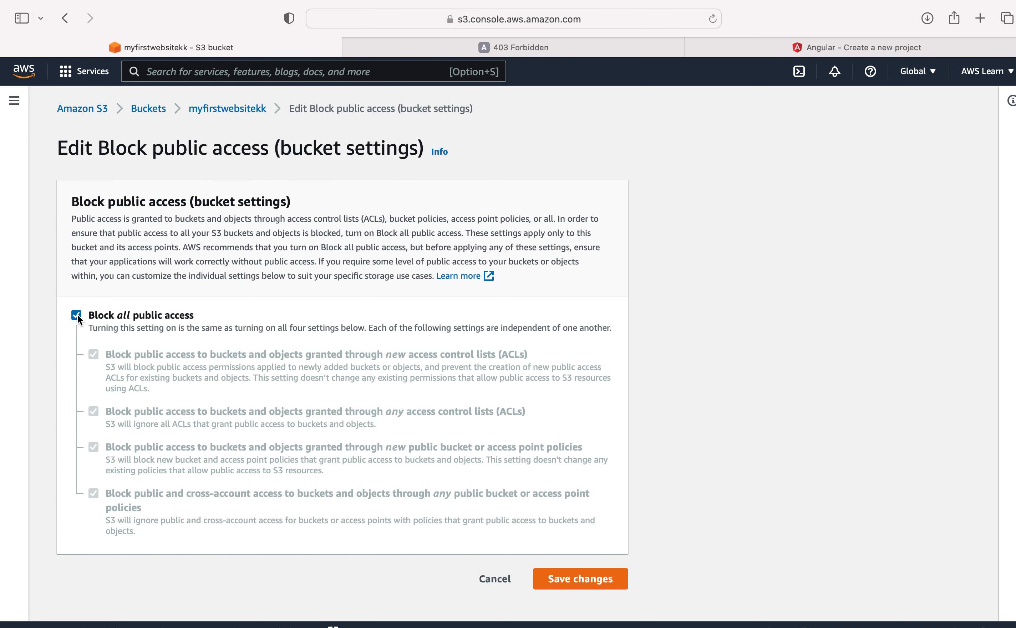
{"action": "left_click", "coordinate": [76, 316]}
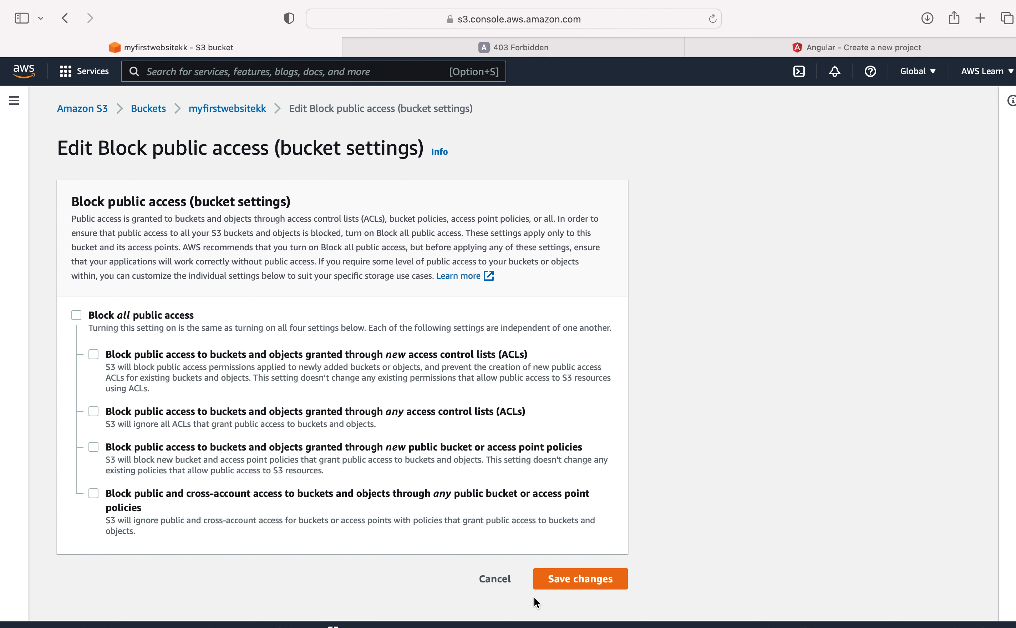
{"action": "left_click", "coordinate": [571, 584]}
{"action": "left_click", "coordinate": [370, 401]}
{"action": "type", "text": "confirm"}
{"action": "left_click", "coordinate": [685, 455]}
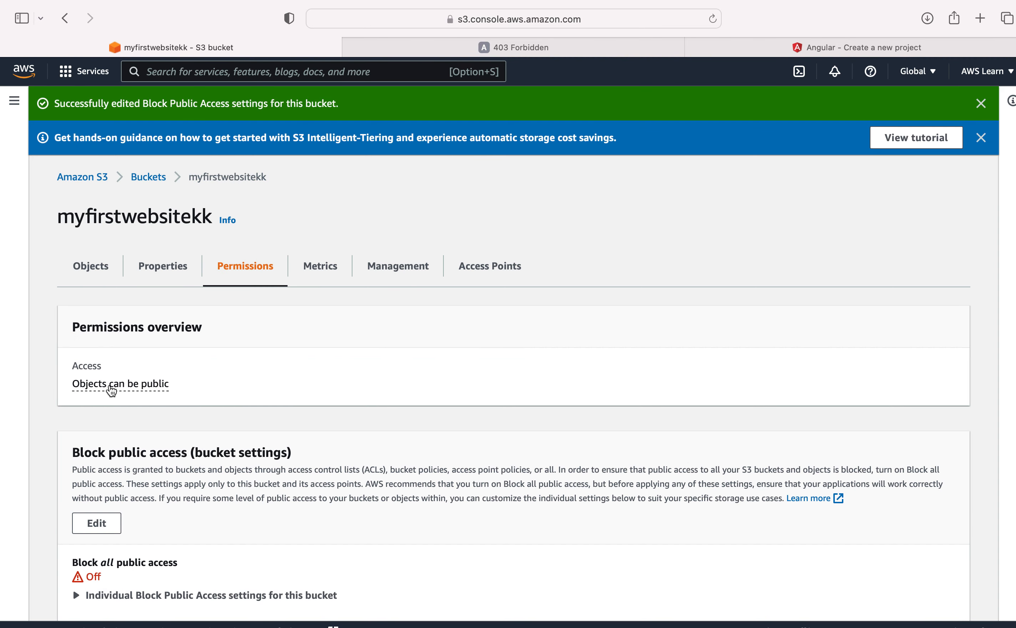
Reload the website endpoint page to check public access and return to the bucket's permissions.
{"action": "left_click", "coordinate": [507, 47]}
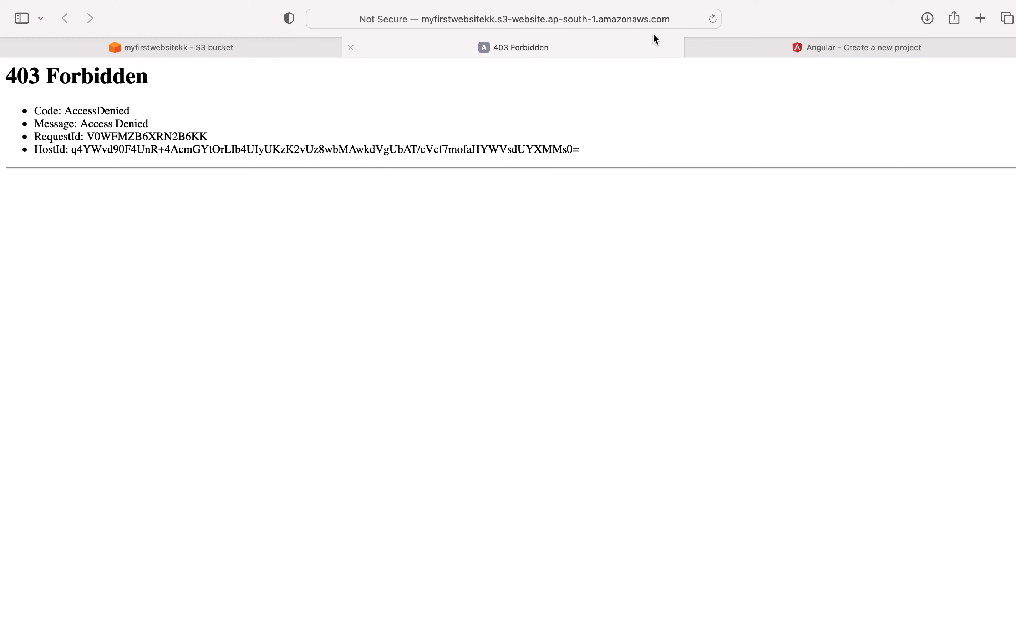
{"action": "left_click", "coordinate": [712, 20]}
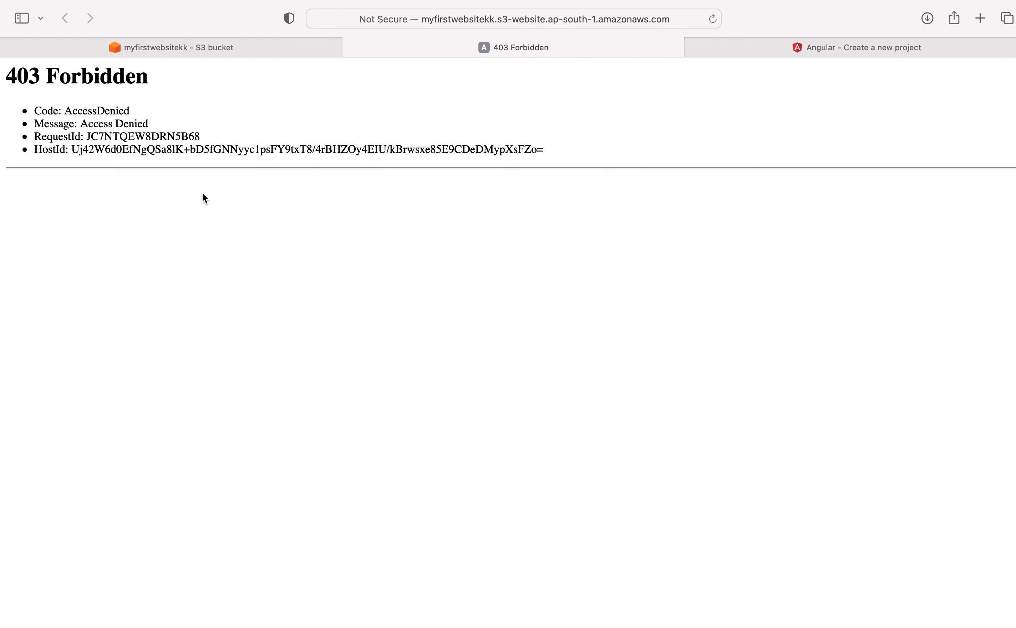
{"action": "left_click", "coordinate": [239, 48]}
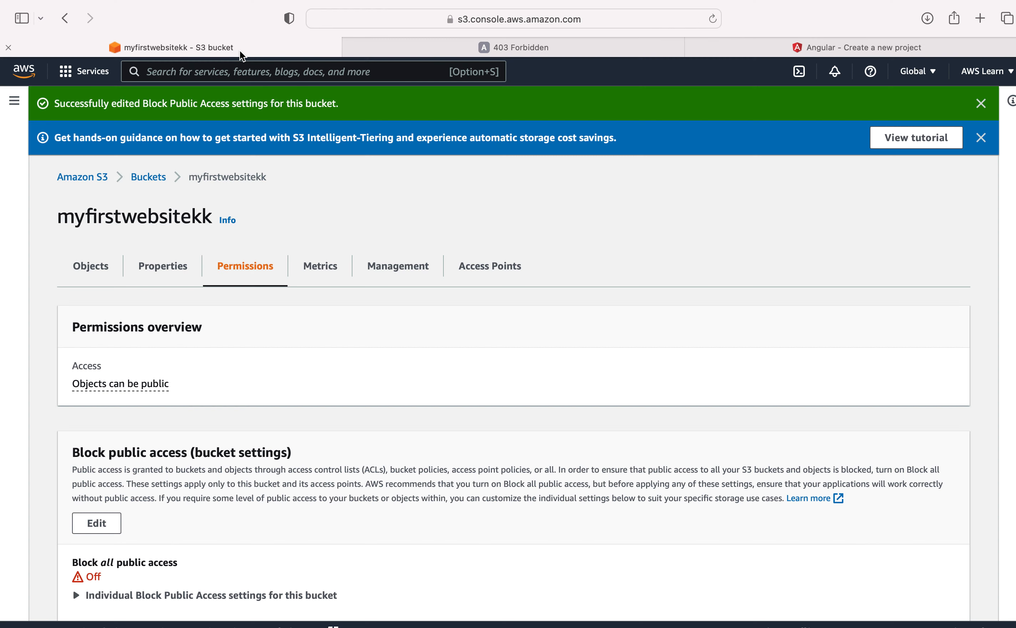
Enable ACLs in the bucket's Object Ownership with Bucket owner preferred, acknowledge that ACLs will be restored and save the changes.
{"action": "scroll", "coordinate": [36, 450], "scroll_direction": "down", "scroll_amount": 10}
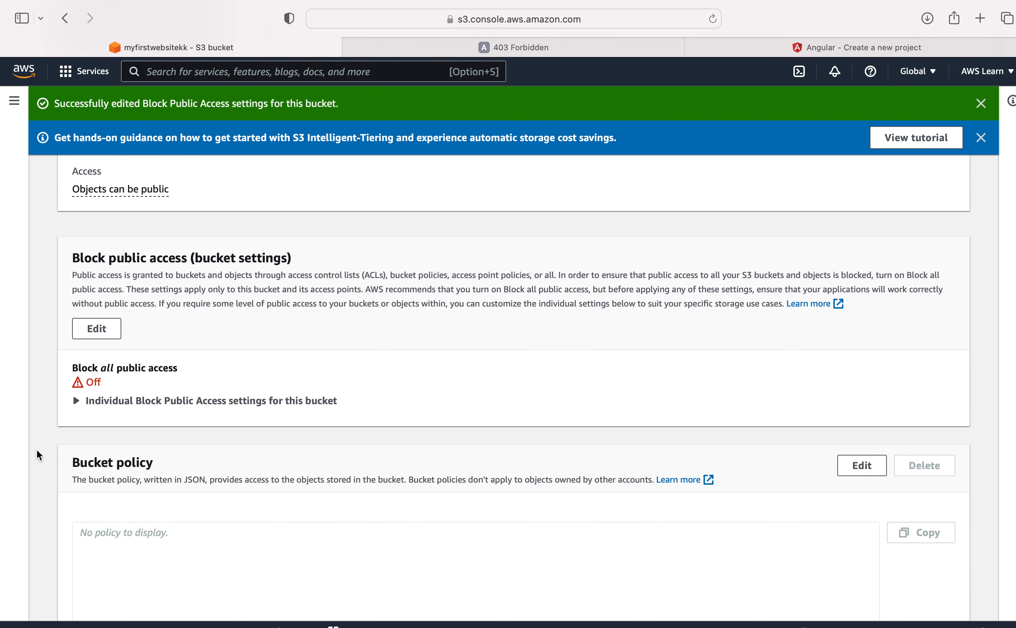
{"action": "scroll", "coordinate": [37, 451], "scroll_direction": "down", "scroll_amount": 6}
{"action": "scroll", "coordinate": [37, 450], "scroll_direction": "down", "scroll_amount": 3}
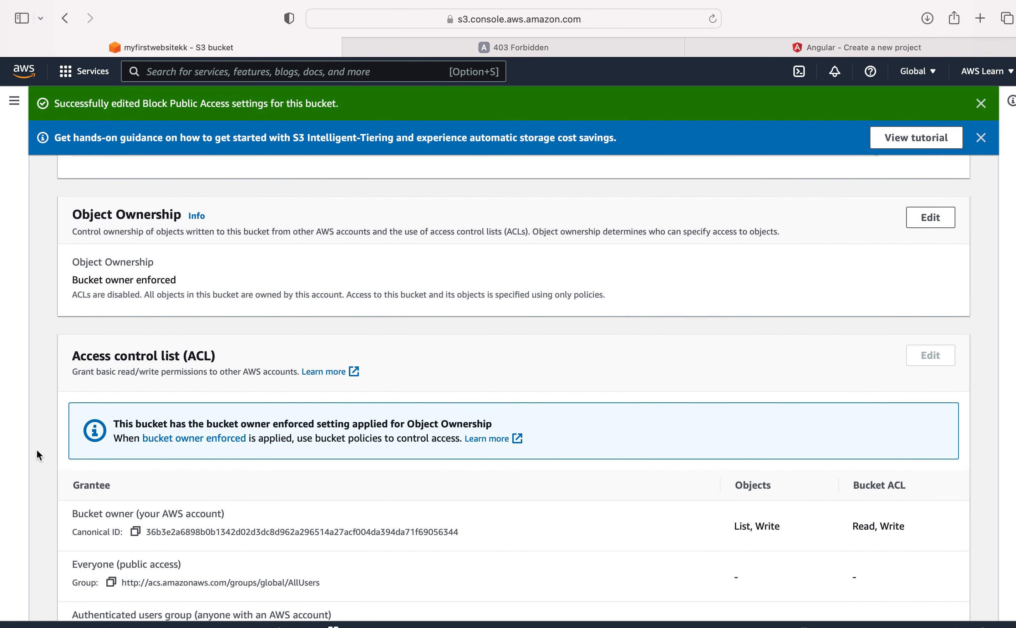
{"action": "scroll", "coordinate": [36, 450], "scroll_direction": "up", "scroll_amount": 2}
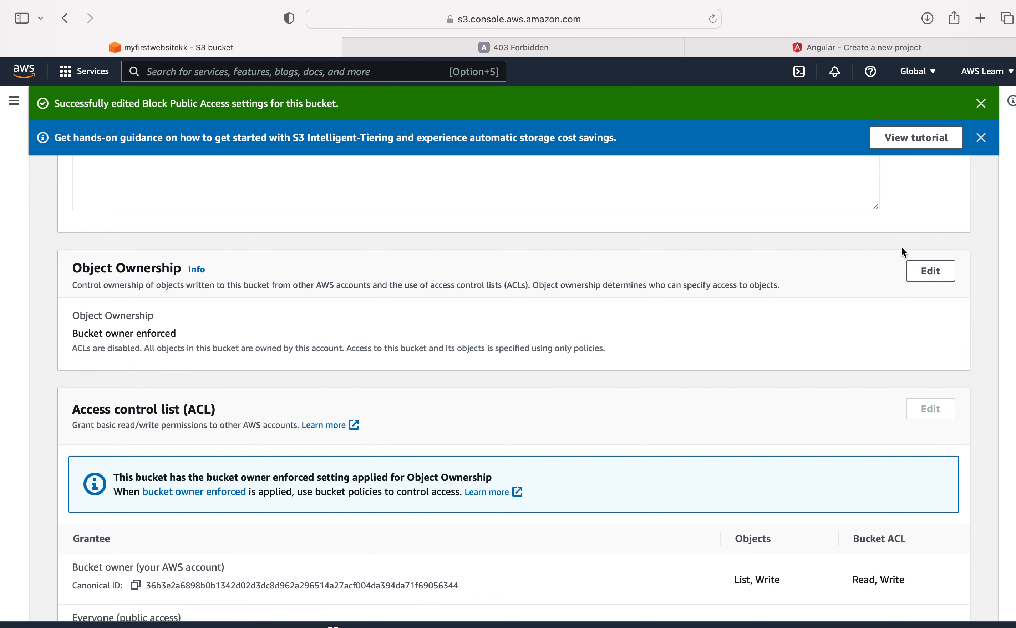
{"action": "left_click", "coordinate": [932, 273]}
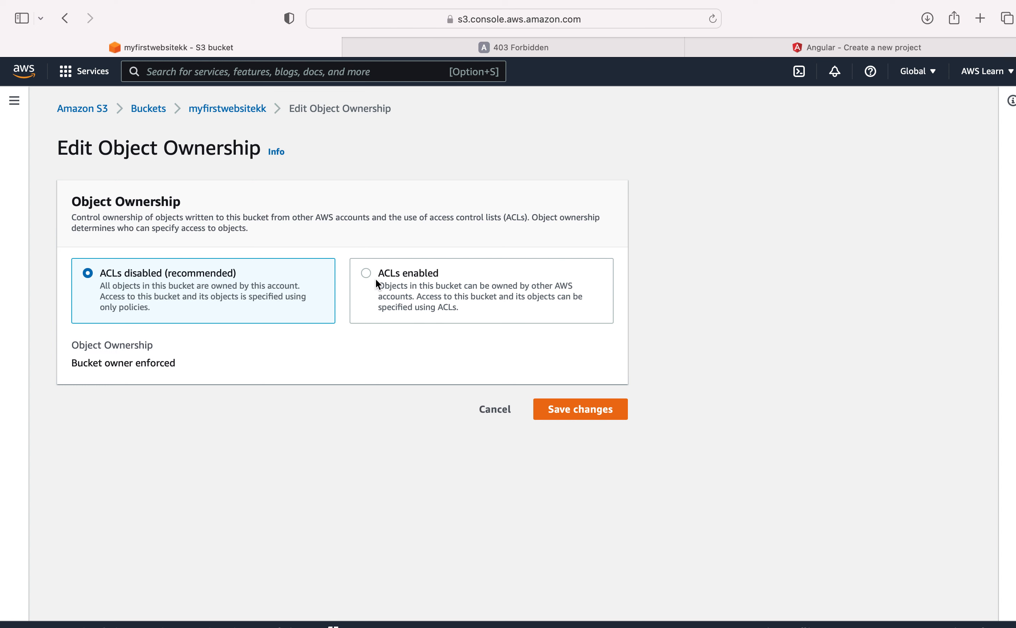
{"action": "left_click", "coordinate": [367, 274]}
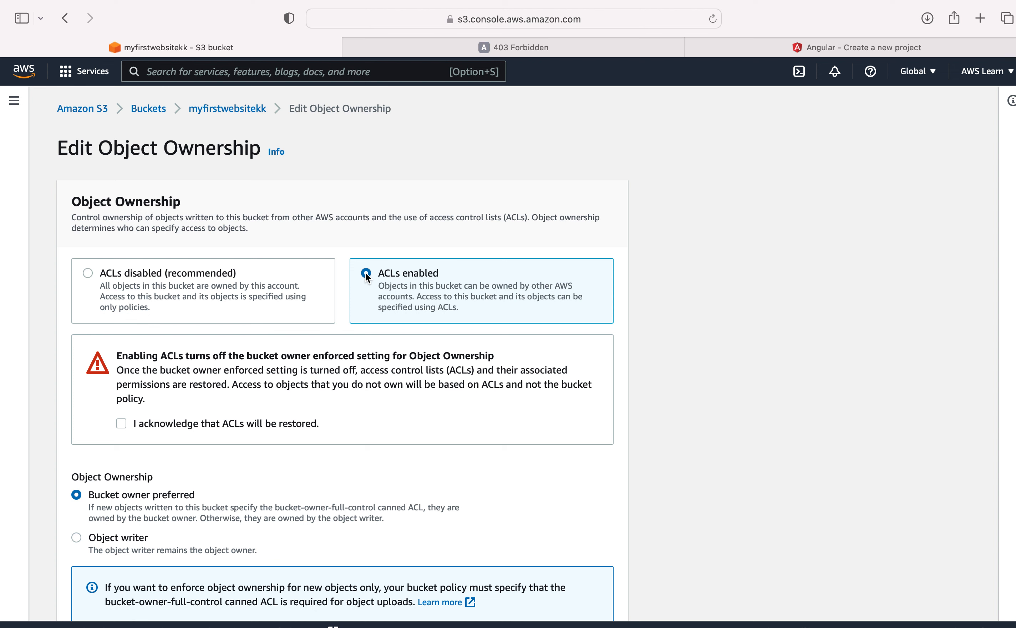
{"action": "scroll", "coordinate": [89, 433], "scroll_direction": "down", "scroll_amount": 2}
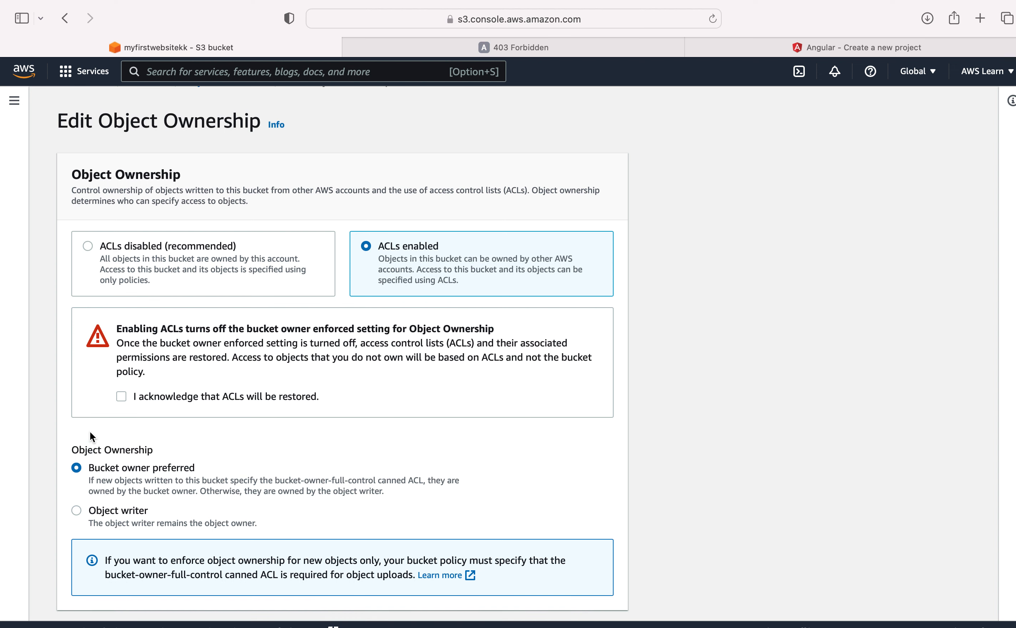
{"action": "scroll", "coordinate": [90, 433], "scroll_direction": "down", "scroll_amount": 1}
{"action": "scroll", "coordinate": [396, 437], "scroll_direction": "down", "scroll_amount": 2}
{"action": "left_click", "coordinate": [558, 596]}
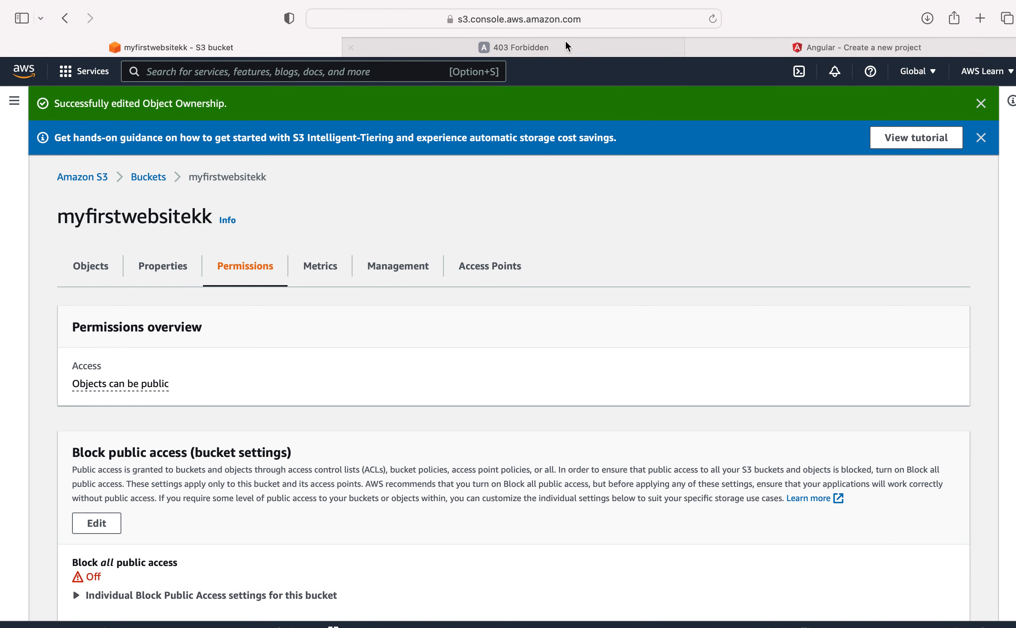
Recheck the website endpoint with the new ownership setting and go back to the bucket.
{"action": "left_click", "coordinate": [542, 47]}
{"action": "left_click", "coordinate": [712, 19]}
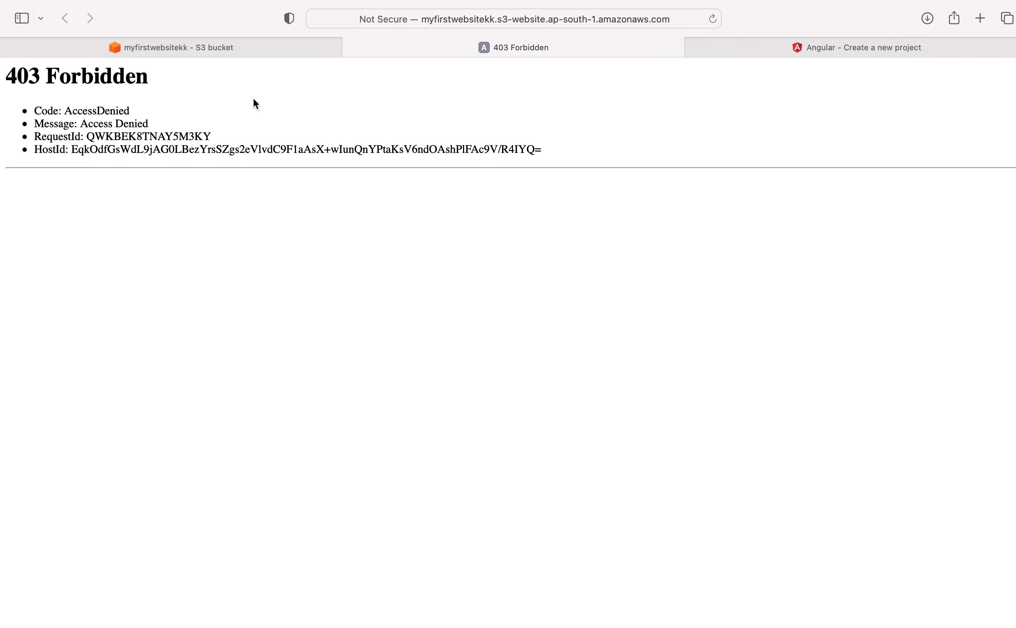
{"action": "left_click", "coordinate": [194, 48]}
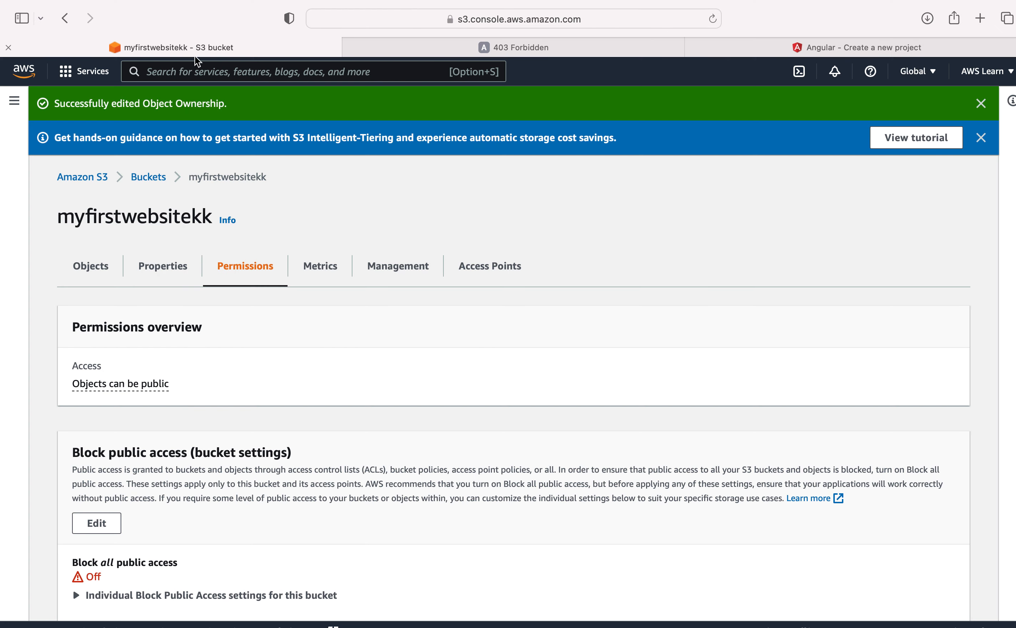
Make all seven objects in the bucket public using ACL and close the status summary.
{"action": "left_click", "coordinate": [86, 266]}
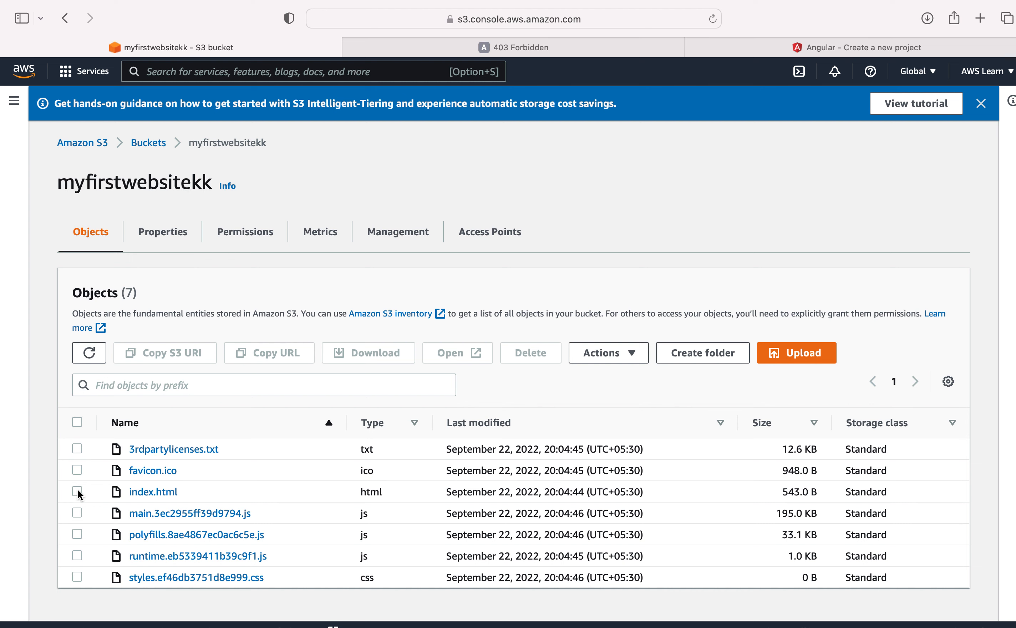
{"action": "left_click", "coordinate": [77, 423]}
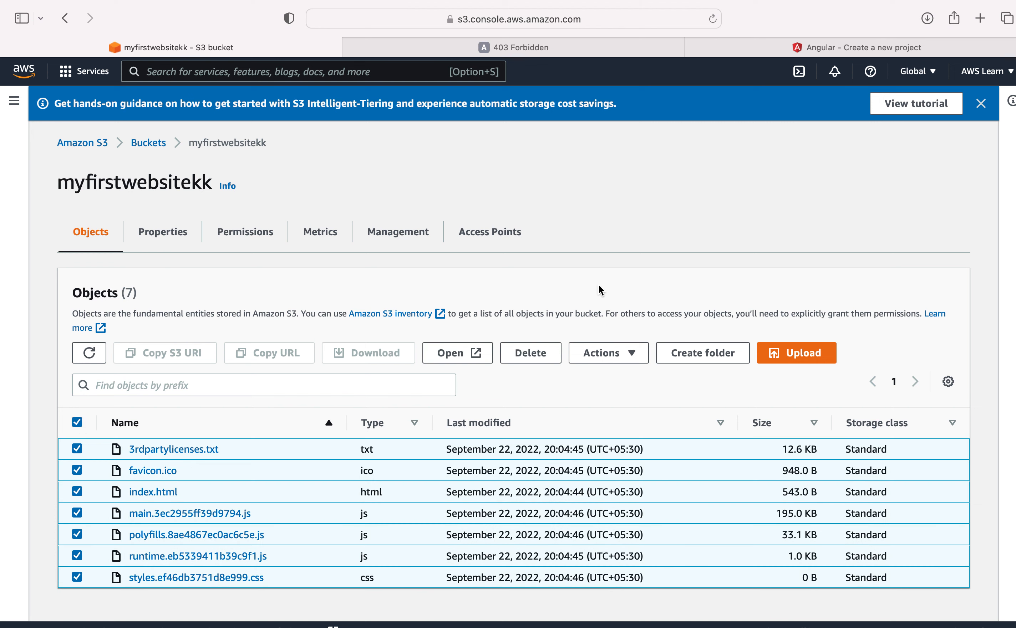
{"action": "left_click", "coordinate": [600, 354]}
{"action": "scroll", "coordinate": [658, 296], "scroll_direction": "down", "scroll_amount": 2}
{"action": "scroll", "coordinate": [658, 296], "scroll_direction": "down", "scroll_amount": 3}
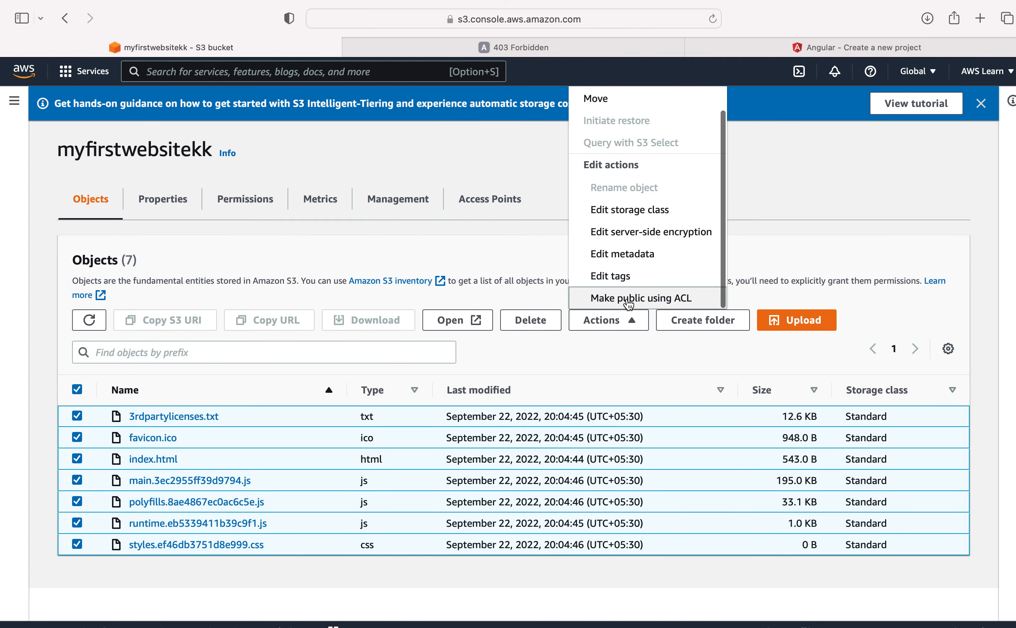
{"action": "left_click", "coordinate": [645, 301]}
{"action": "left_click", "coordinate": [579, 580]}
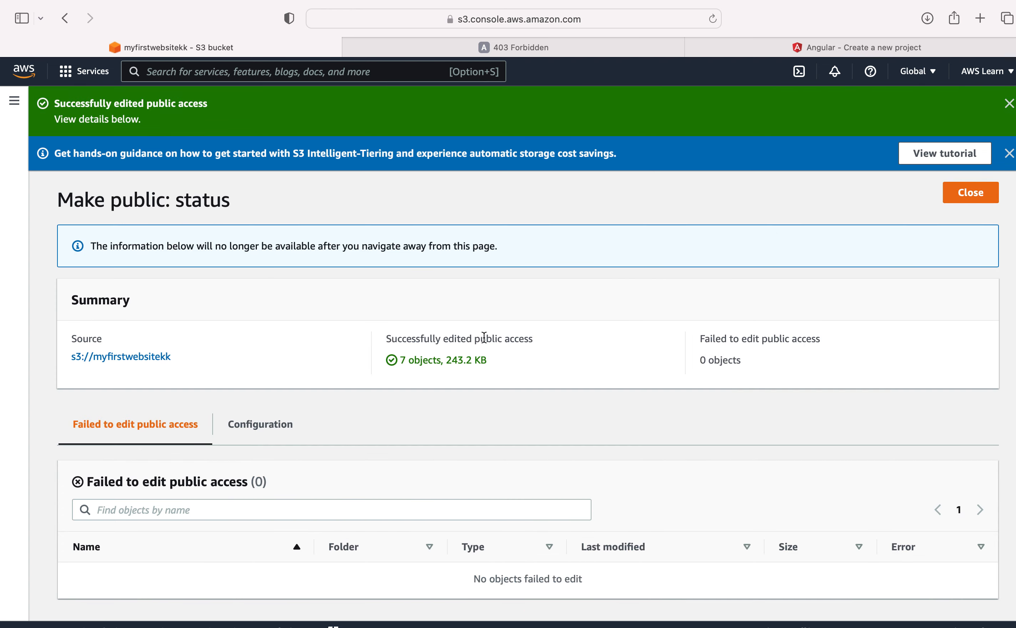
{"action": "left_click", "coordinate": [970, 192]}
Reload the website endpoint, examine the page it serves and return to the bucket's object list.
{"action": "left_click", "coordinate": [577, 51]}
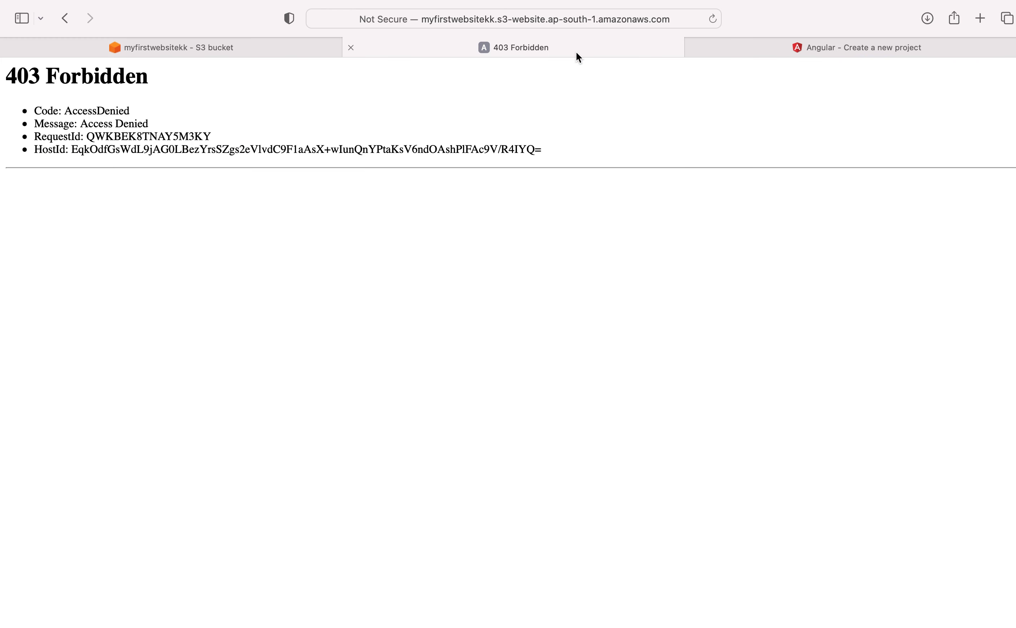
{"action": "left_click", "coordinate": [712, 18]}
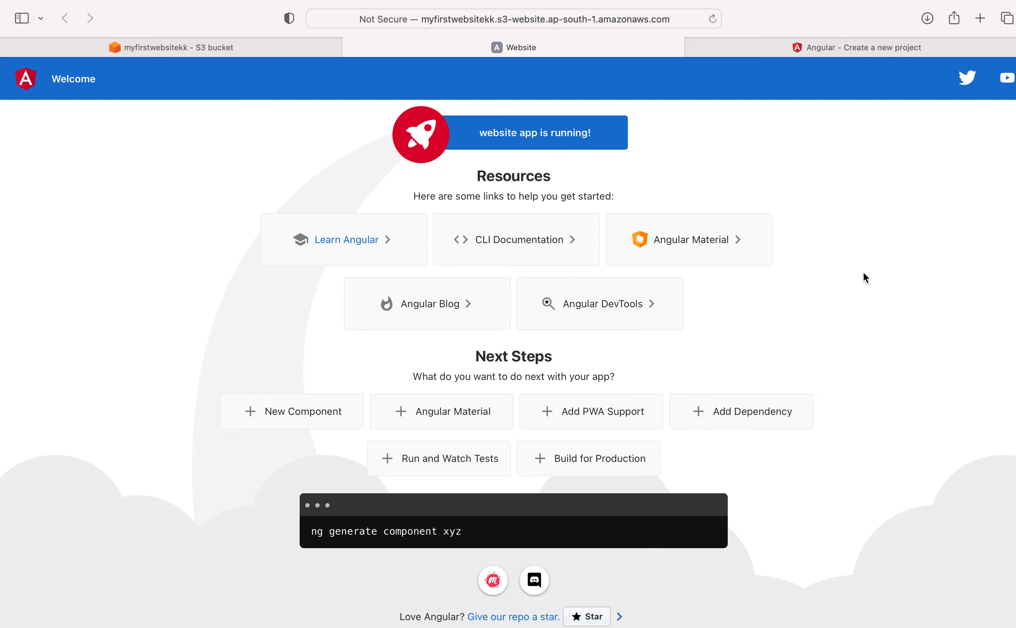
{"action": "left_click", "coordinate": [193, 65]}
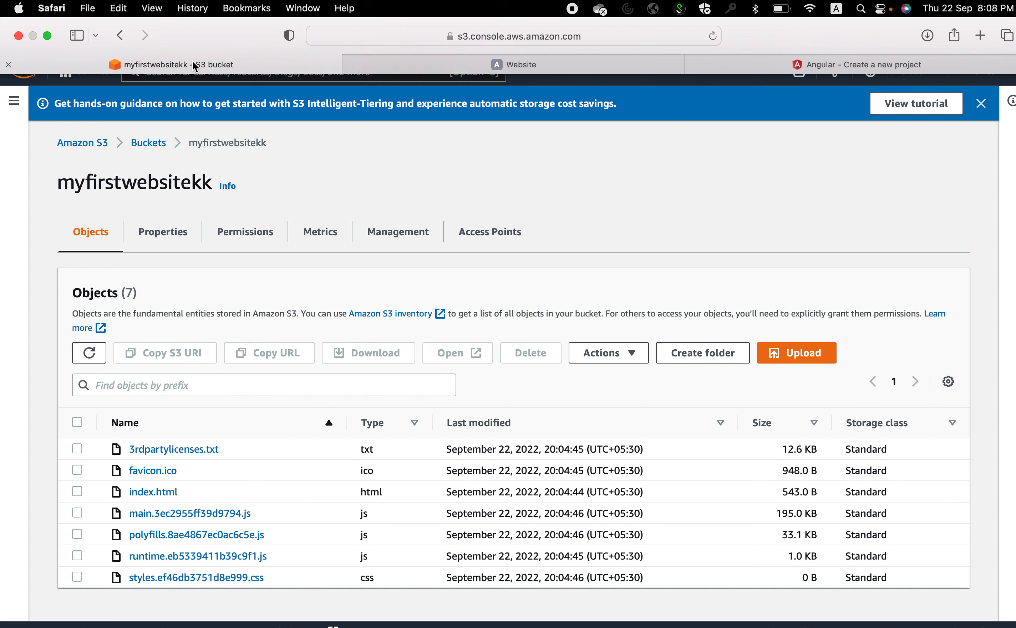
{"action": "left_click", "coordinate": [417, 37]}
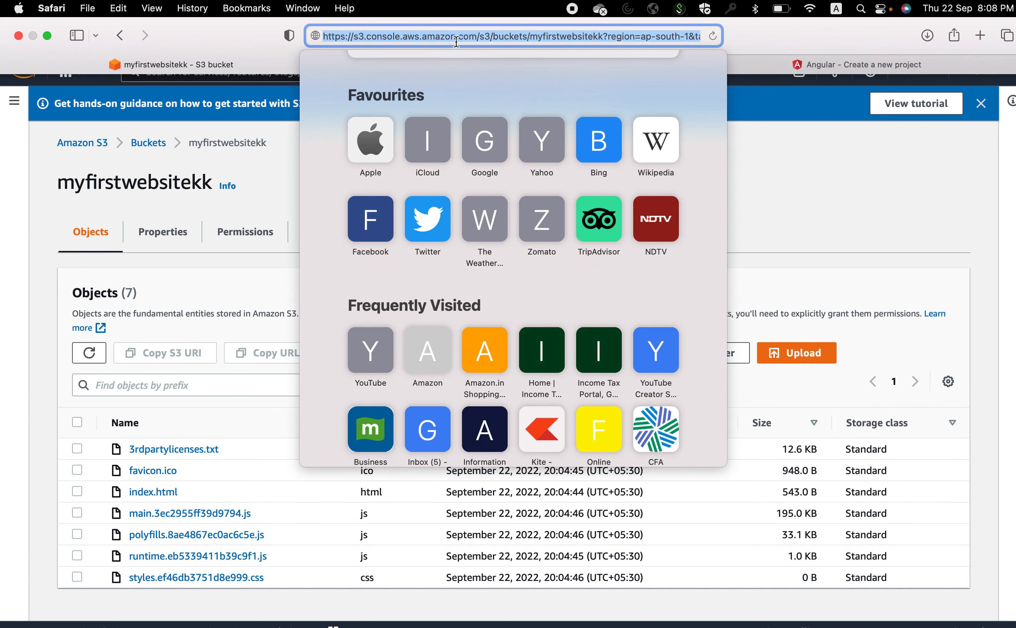
{"action": "left_click", "coordinate": [819, 183]}
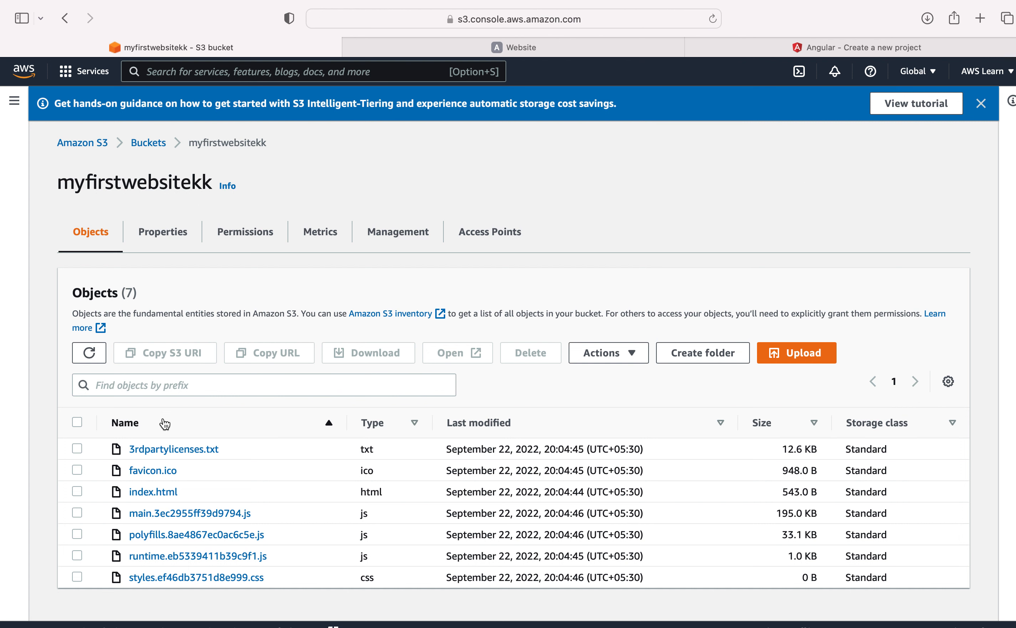